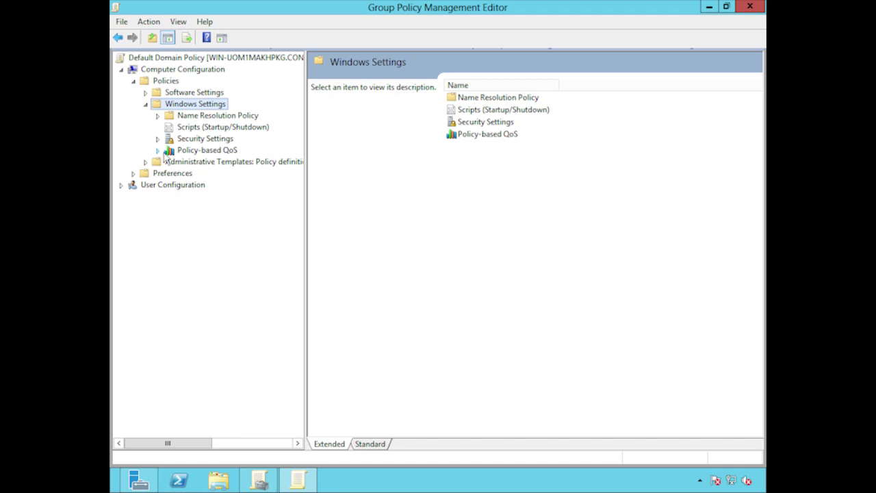
Expand AppLocker under the computer's Application Control Policies and look through its Script Rules and Packaged app Rules
click(159, 139)
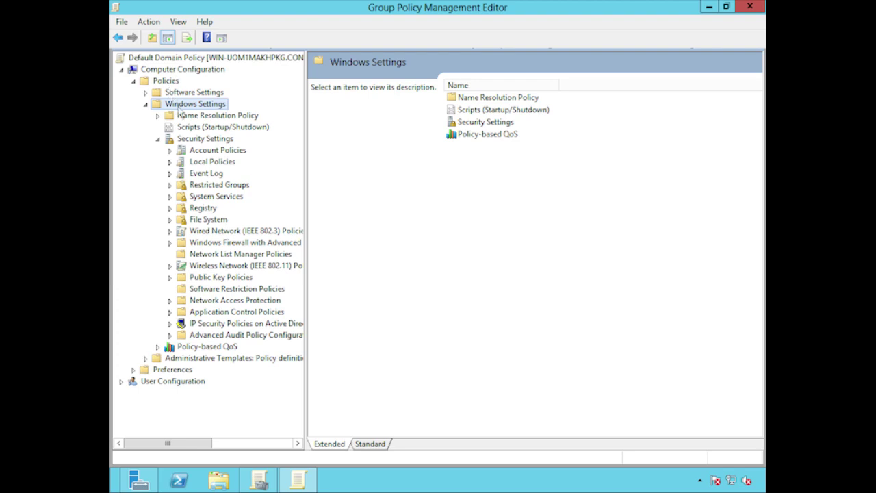
click(170, 312)
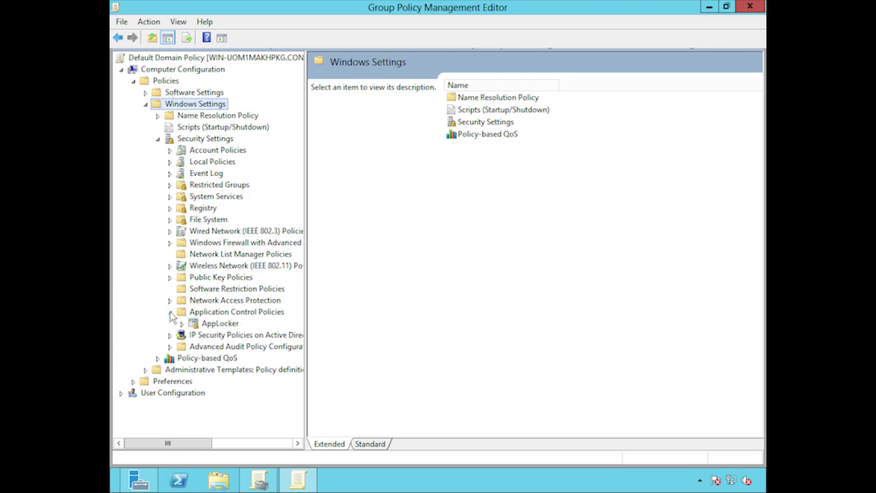
click(181, 324)
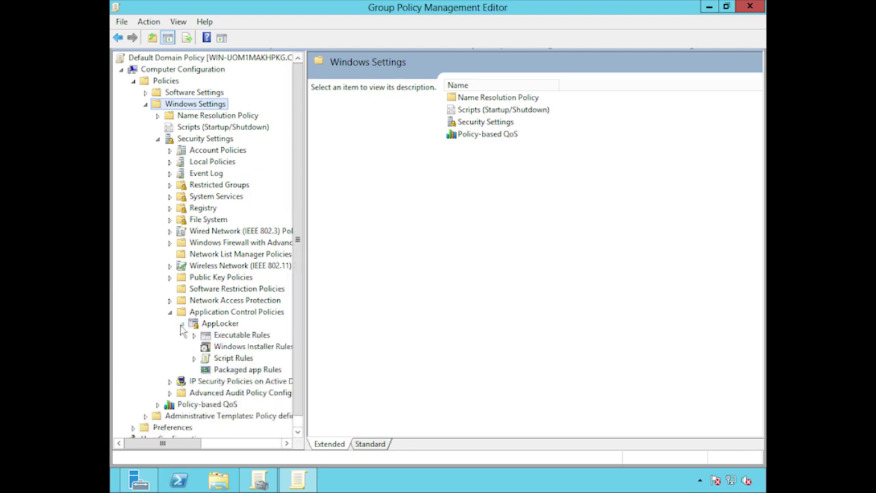
drag(303, 347, 335, 346)
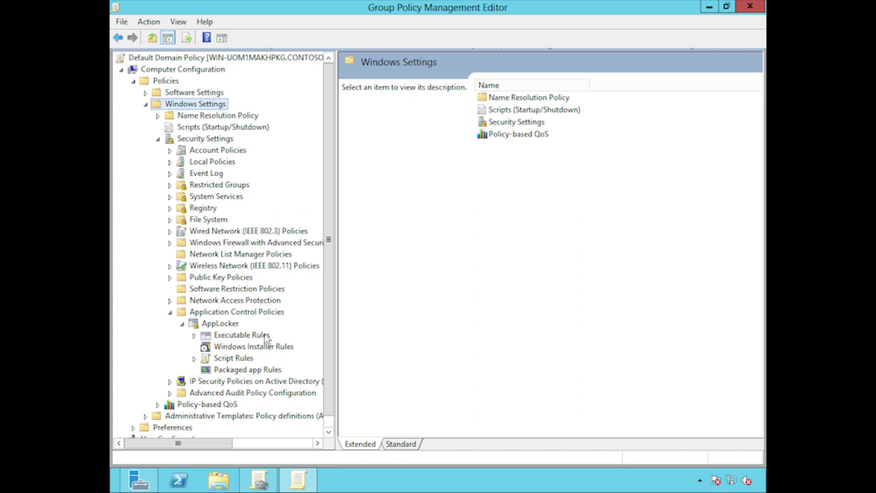
click(236, 358)
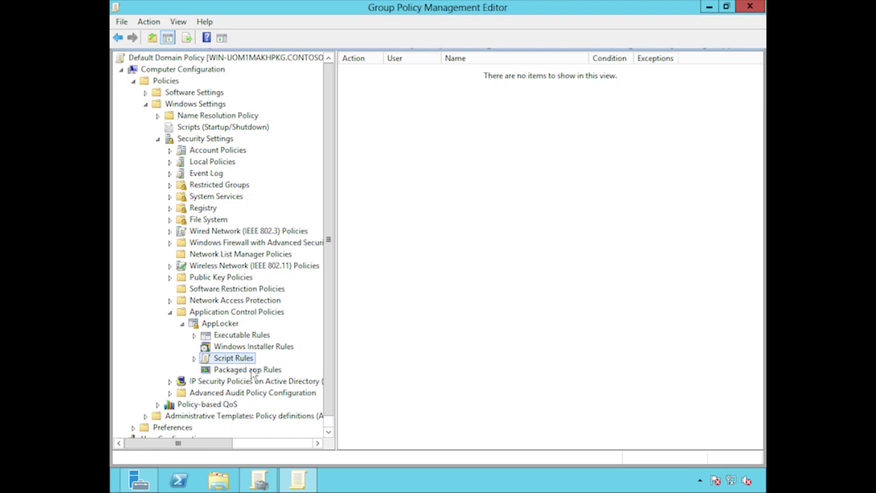
click(252, 369)
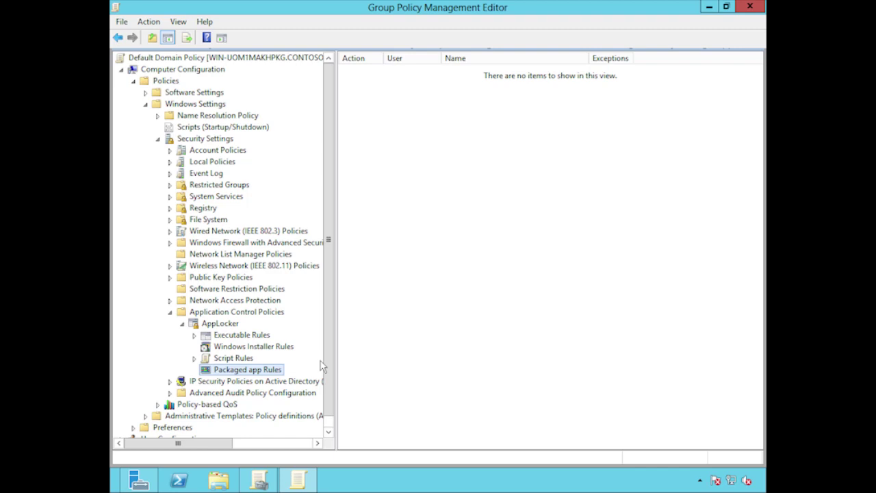
Create the default AppLocker rules for the Executable Rules collection
click(244, 337)
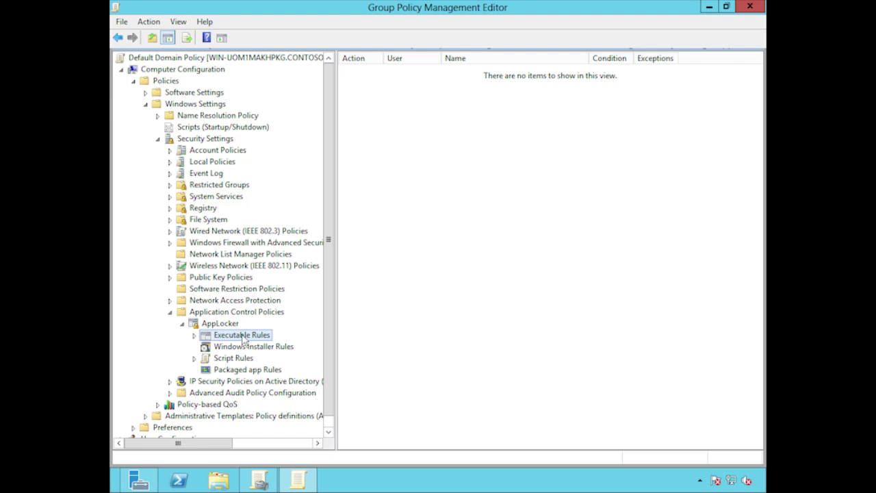
right_click(258, 336)
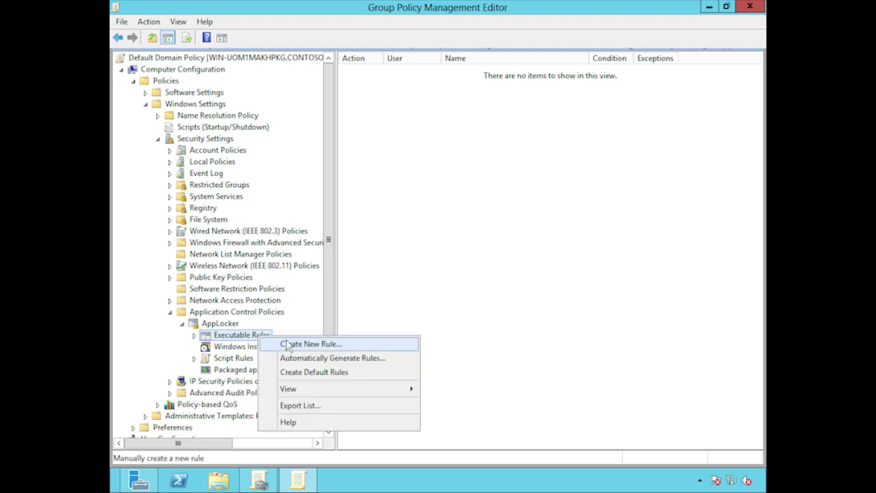
click(365, 375)
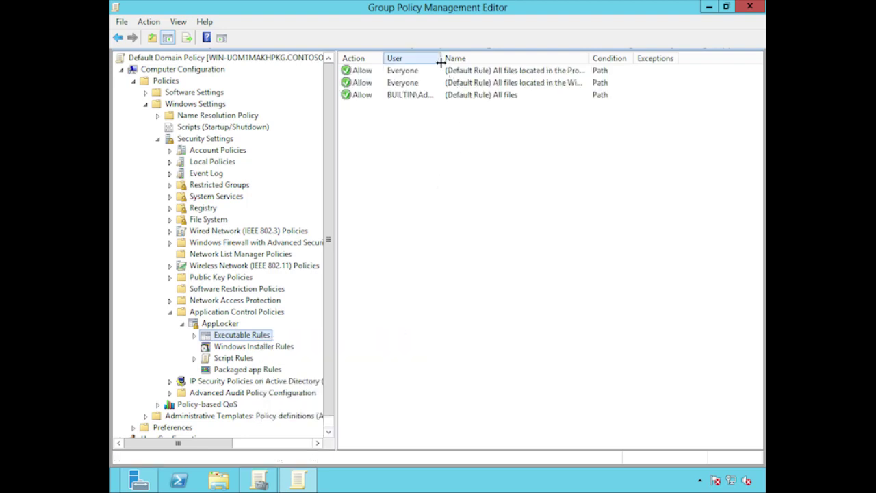
Widen the User and Name columns and examine the user and folder scope of each default executable rule
drag(441, 62, 477, 60)
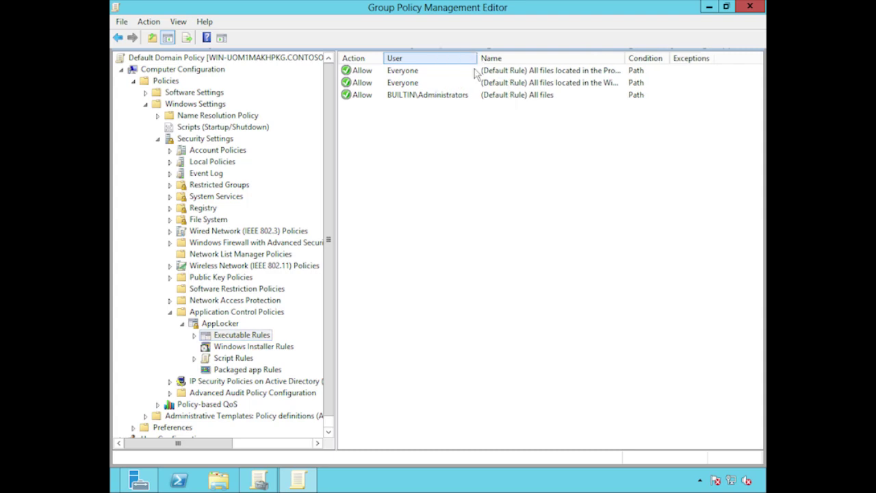
click(373, 73)
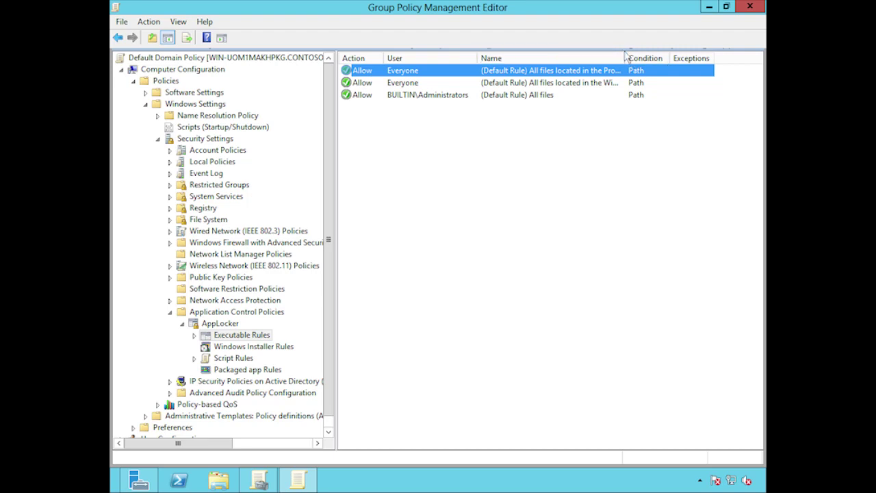
drag(628, 59, 663, 59)
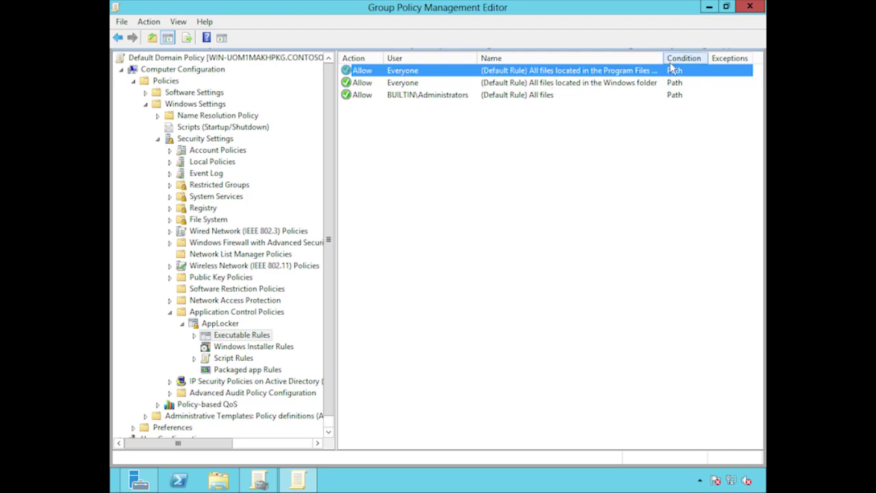
drag(661, 59, 725, 58)
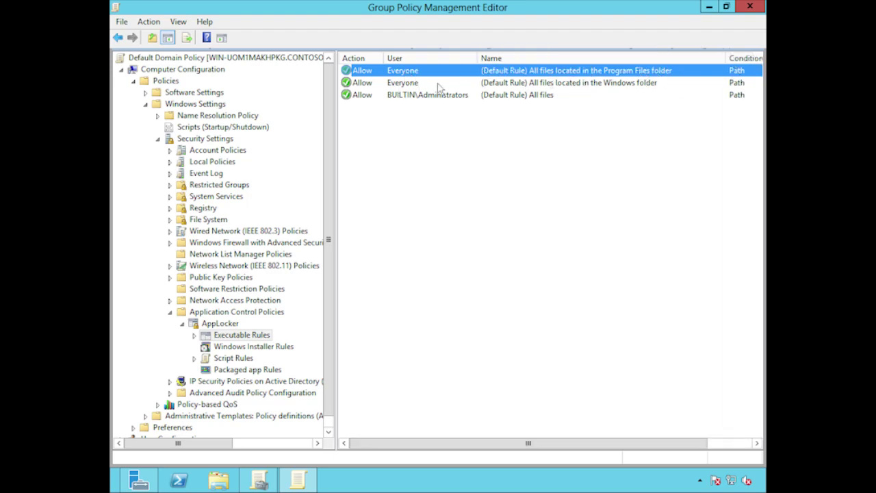
click(571, 85)
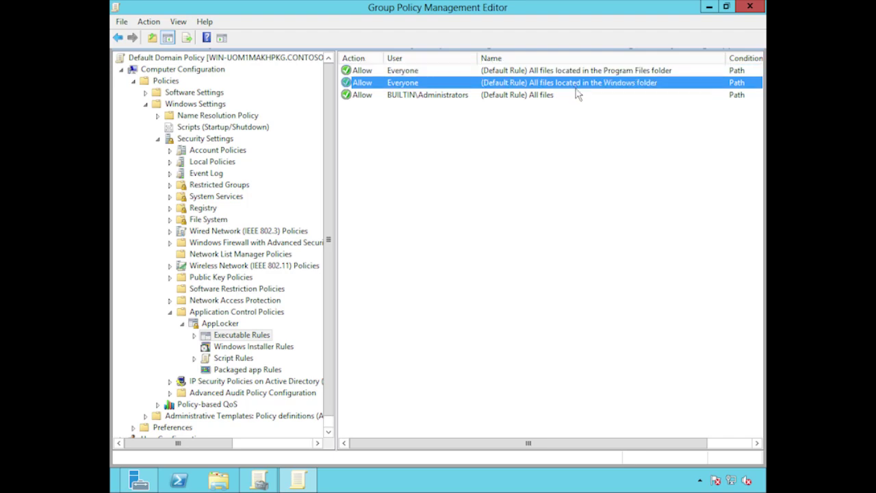
click(507, 96)
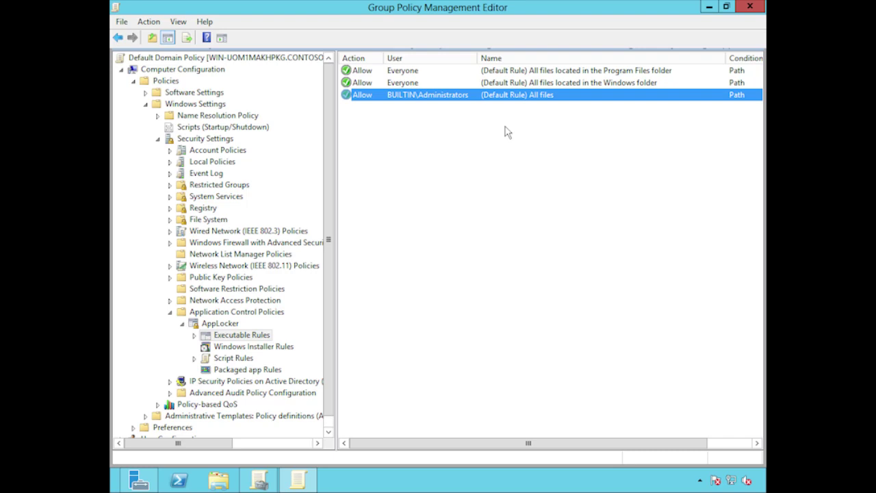
click(545, 82)
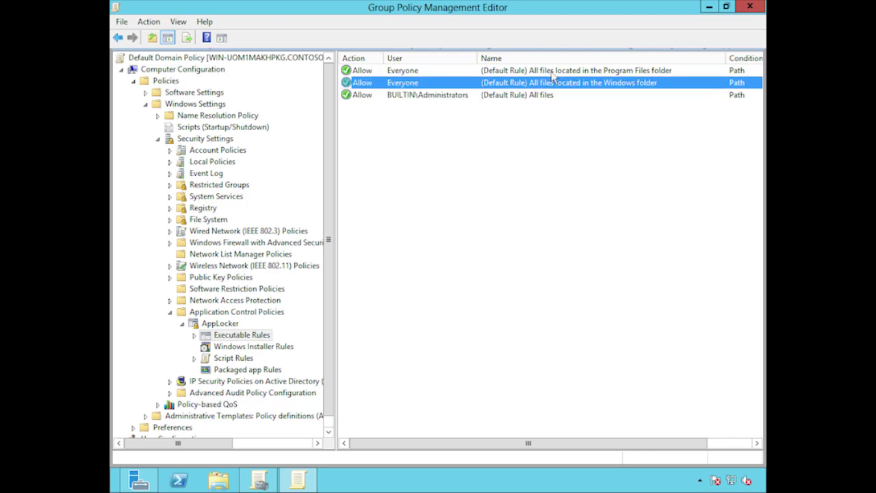
click(552, 71)
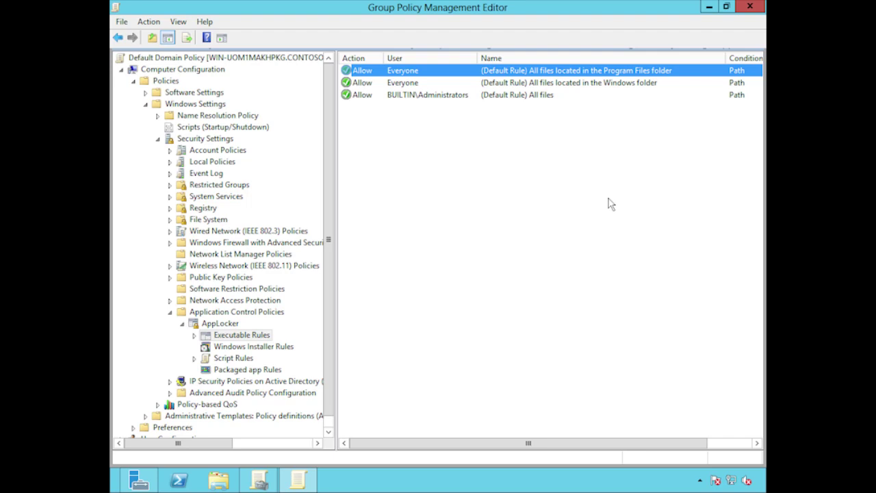
click(596, 82)
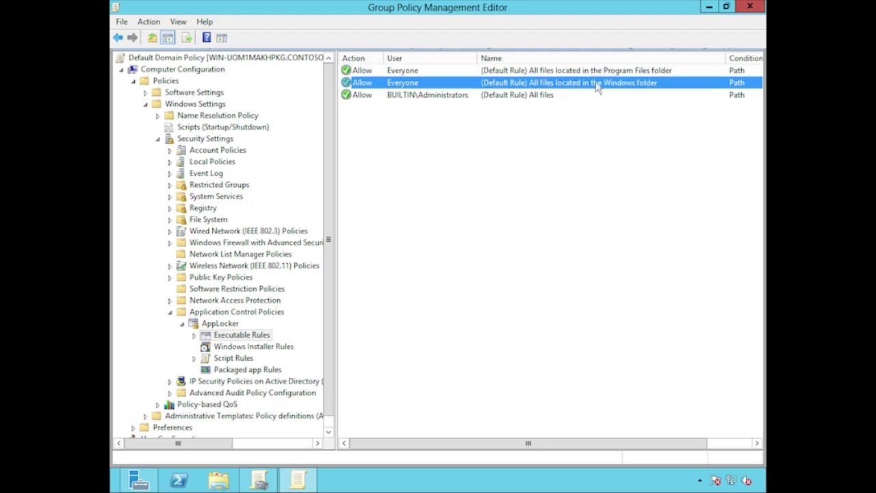
Start a new executable rule with the Allow action applied to Everyone
right_click(266, 337)
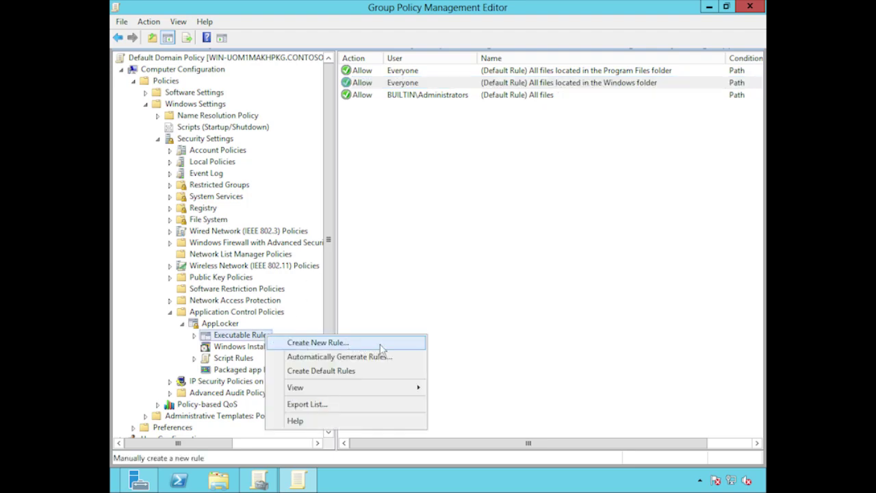
click(375, 344)
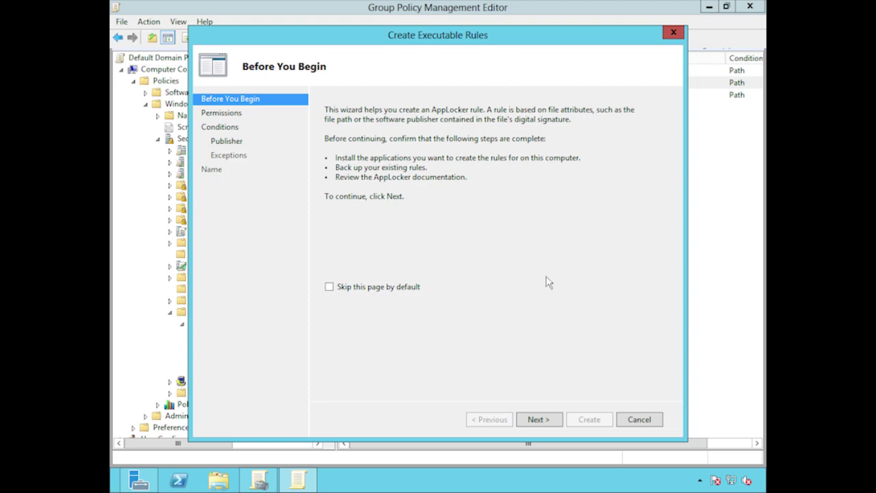
click(540, 418)
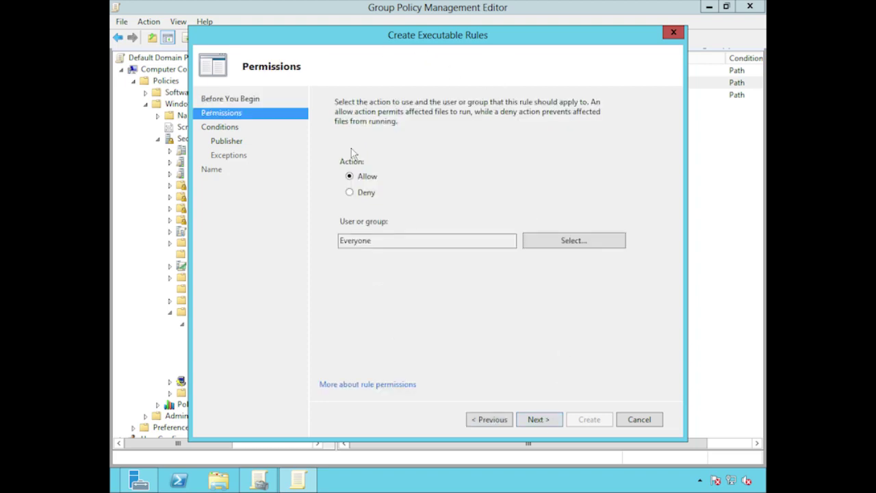
click(370, 183)
click(349, 194)
click(349, 176)
click(352, 195)
click(350, 176)
click(533, 421)
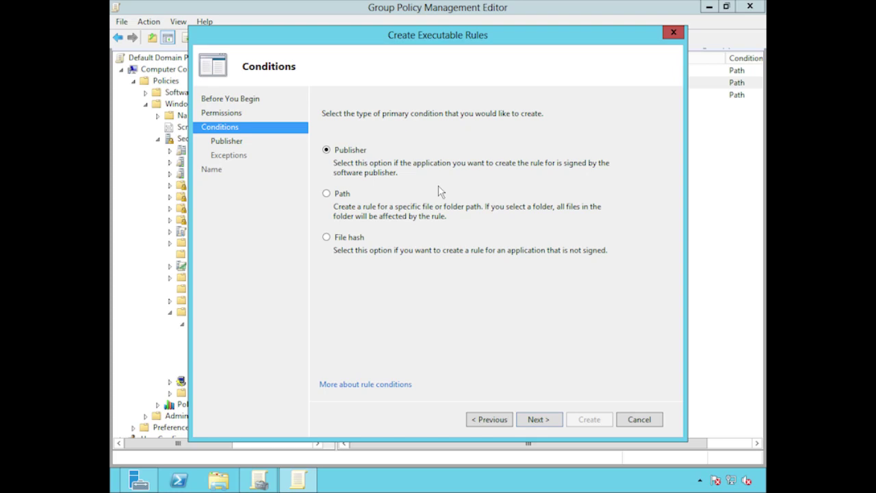
Choose File hash as the primary condition of the new executable rule
click(347, 195)
click(355, 238)
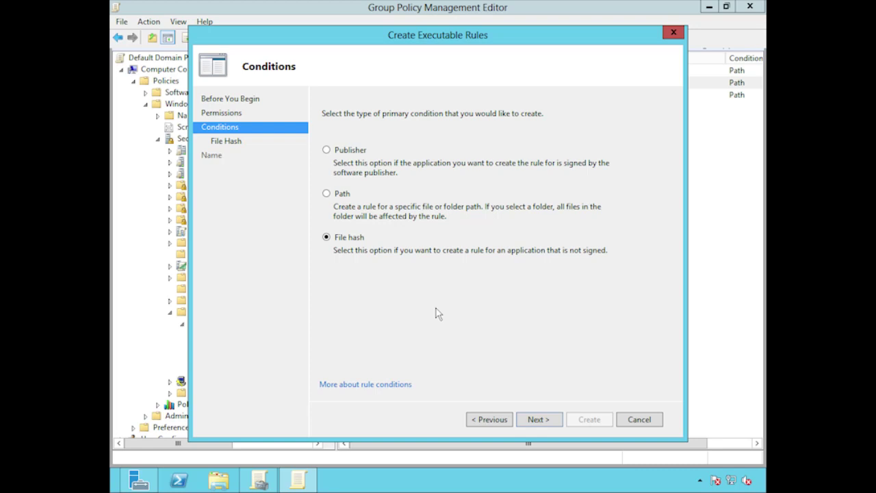
click(538, 420)
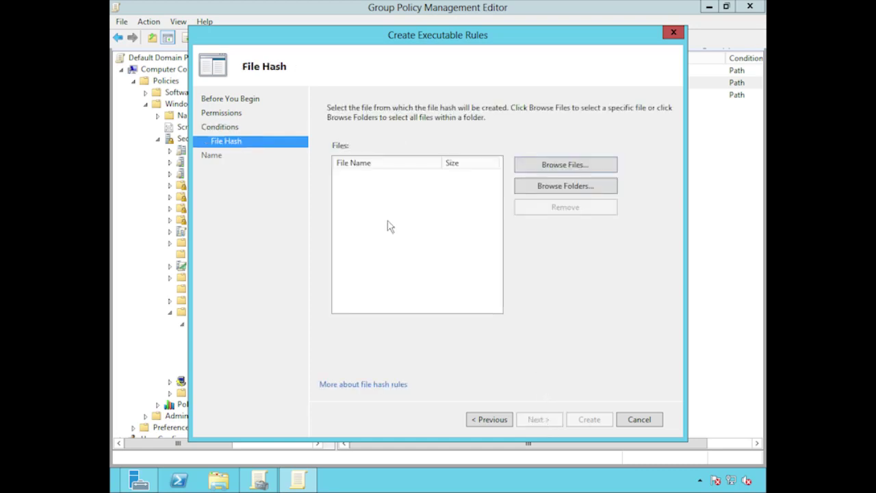
Add write.exe from the Windows folder on Local Disk (C:) as the file to hash
click(544, 169)
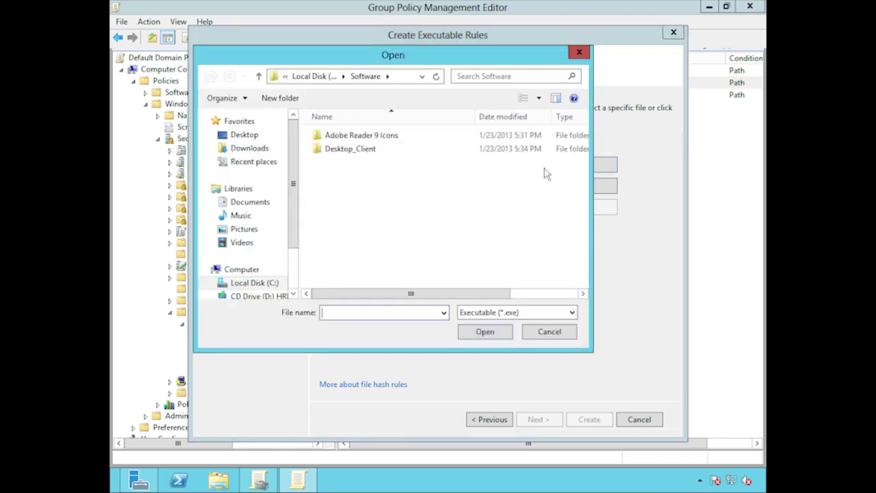
scroll(260, 234, down, 1)
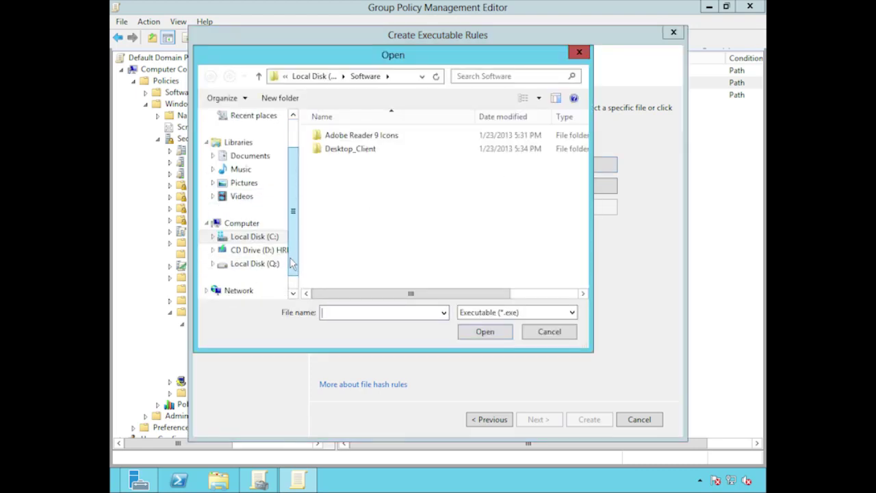
click(212, 235)
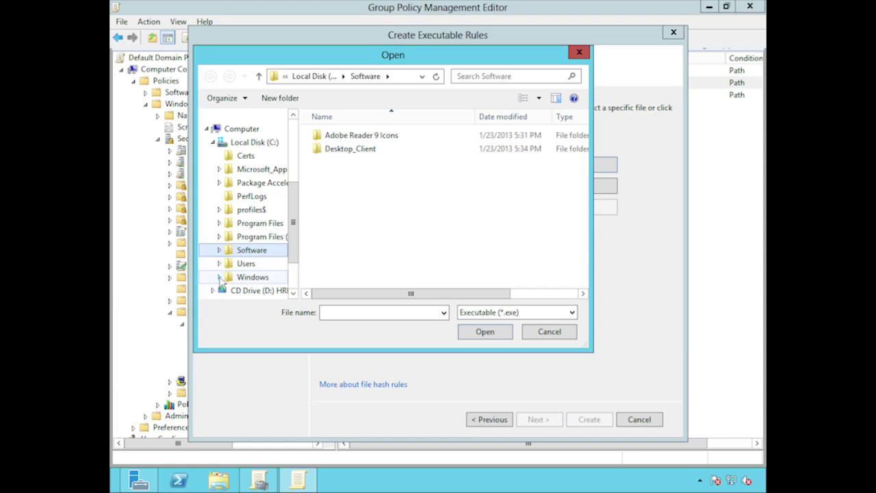
click(245, 278)
drag(580, 149, 581, 263)
click(346, 286)
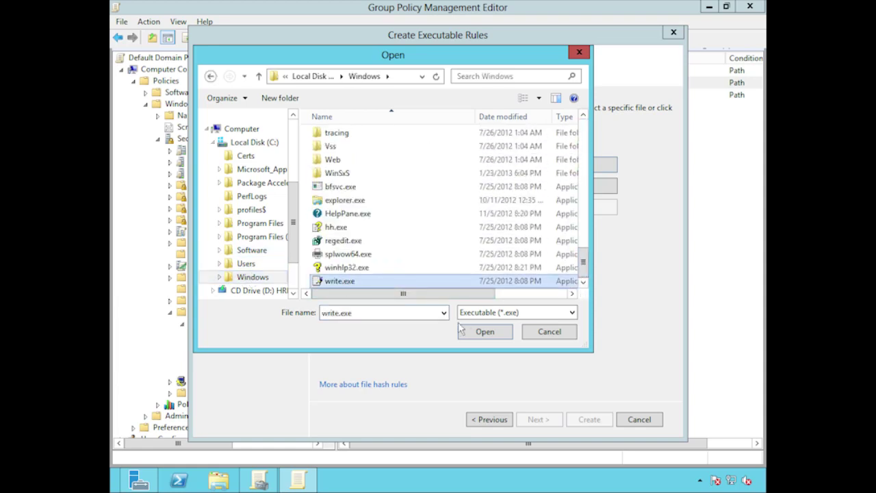
click(486, 332)
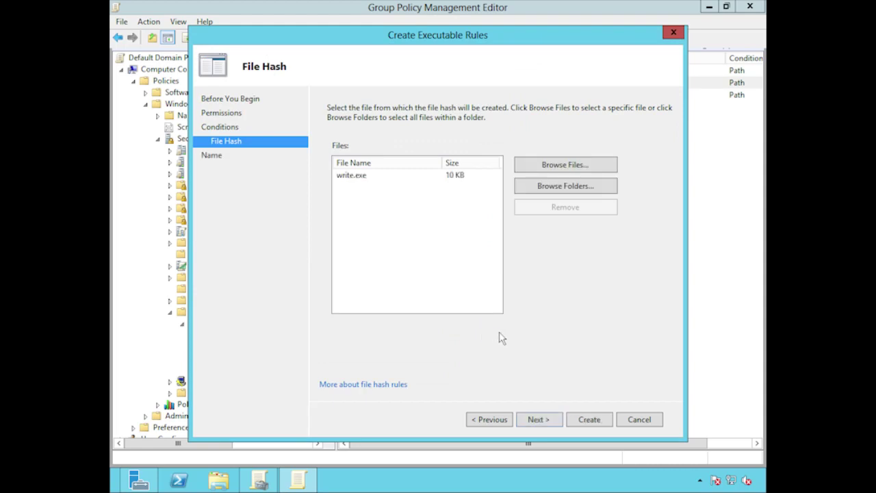
Create the file hash rule for write.exe, keeping write.exe as its name
click(375, 180)
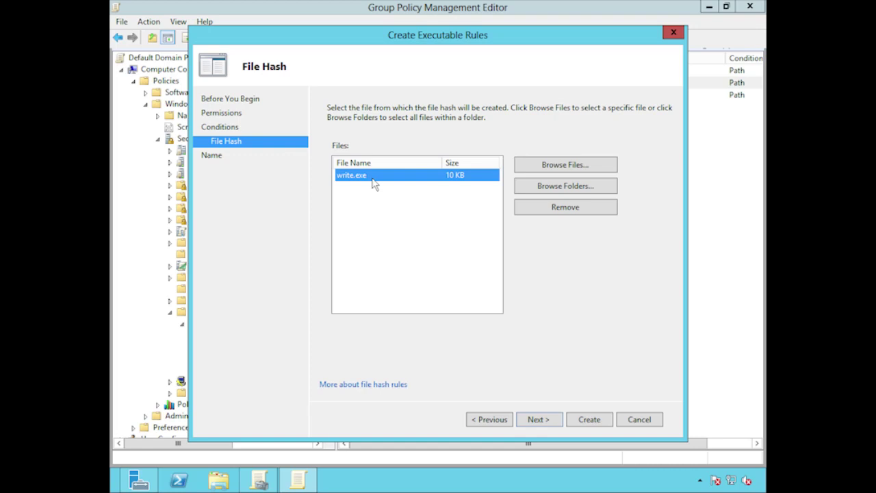
click(550, 422)
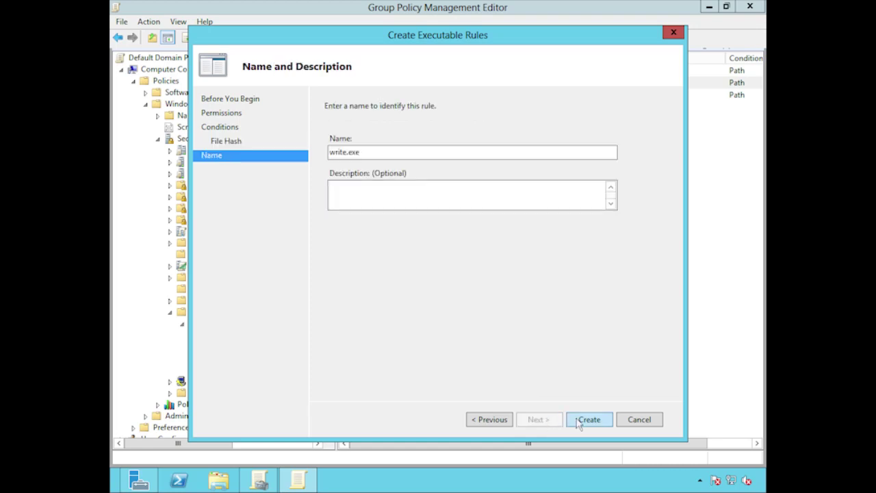
click(578, 423)
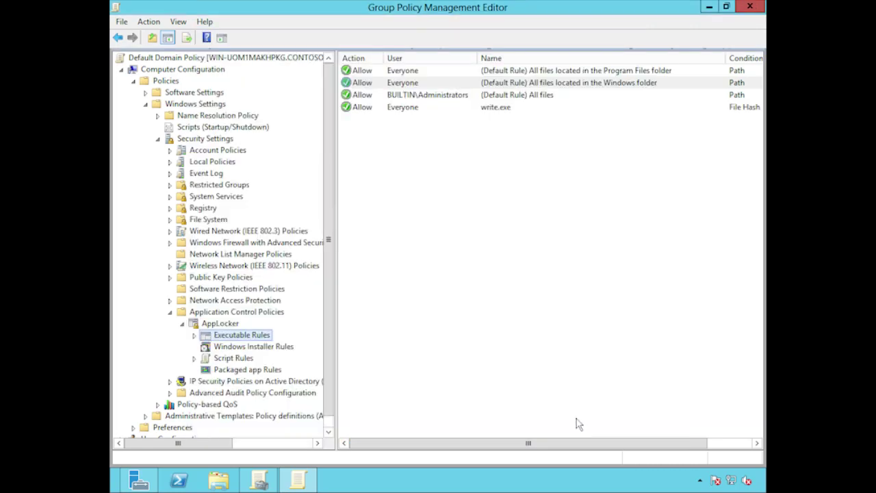
Start a new executable rule with the Deny action applied to Everyone and Publisher as its primary condition
right_click(266, 338)
click(302, 346)
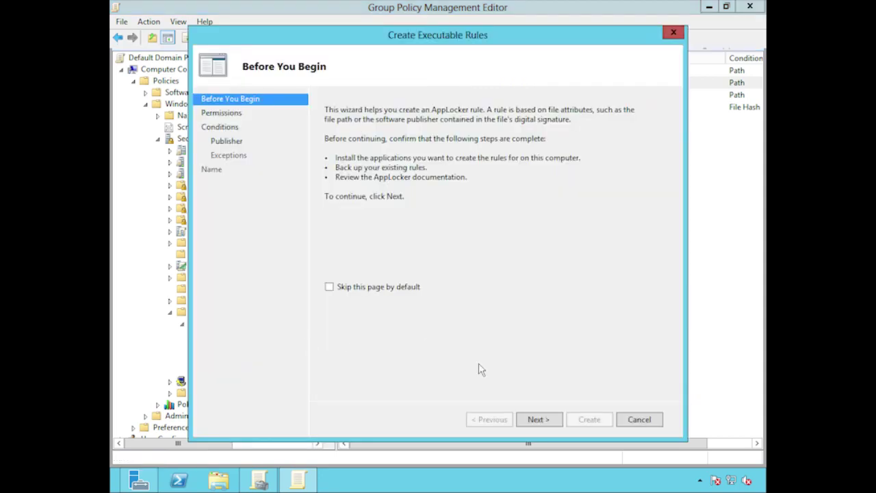
click(545, 420)
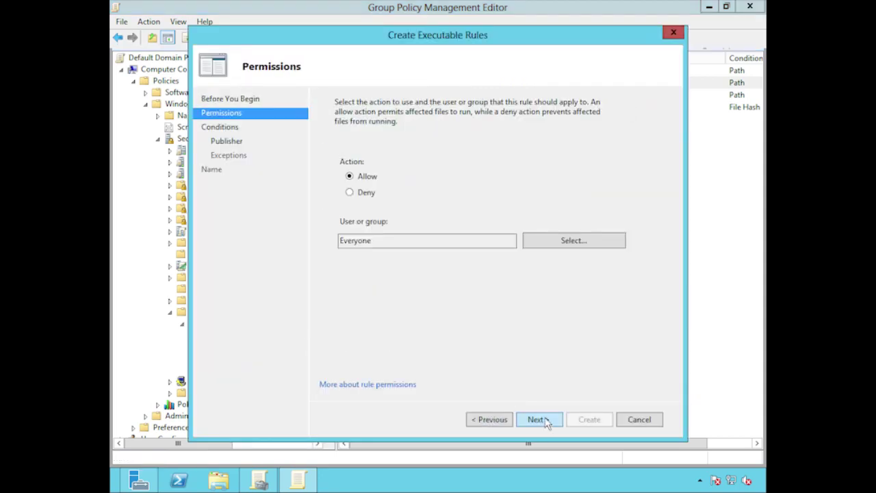
click(541, 420)
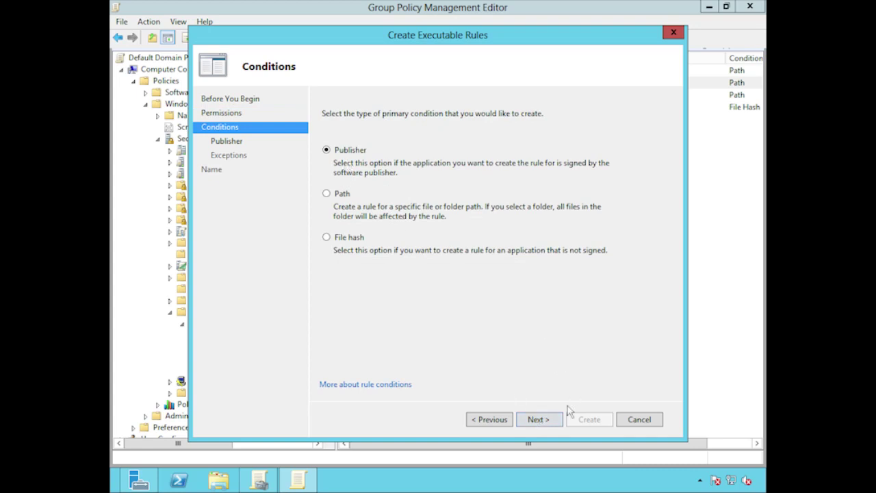
click(551, 420)
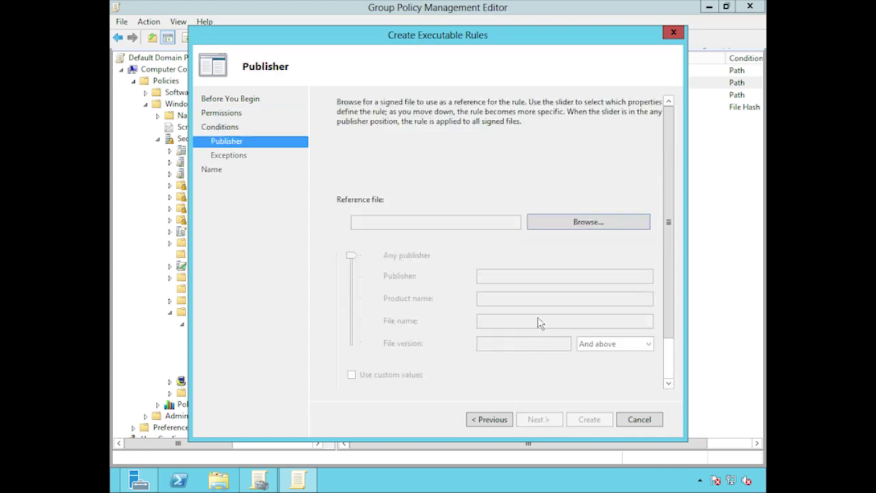
Load write.exe from the Windows folder on Local Disk (C:) as the reference file for the publisher condition
click(569, 224)
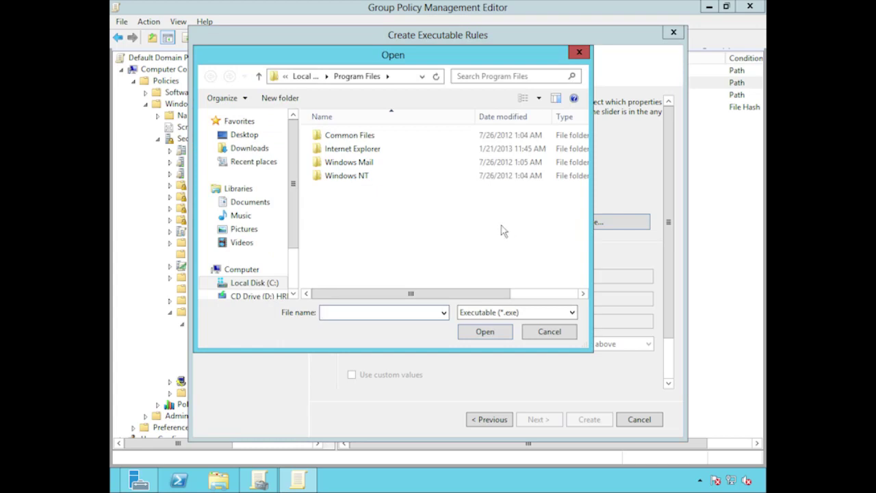
click(213, 283)
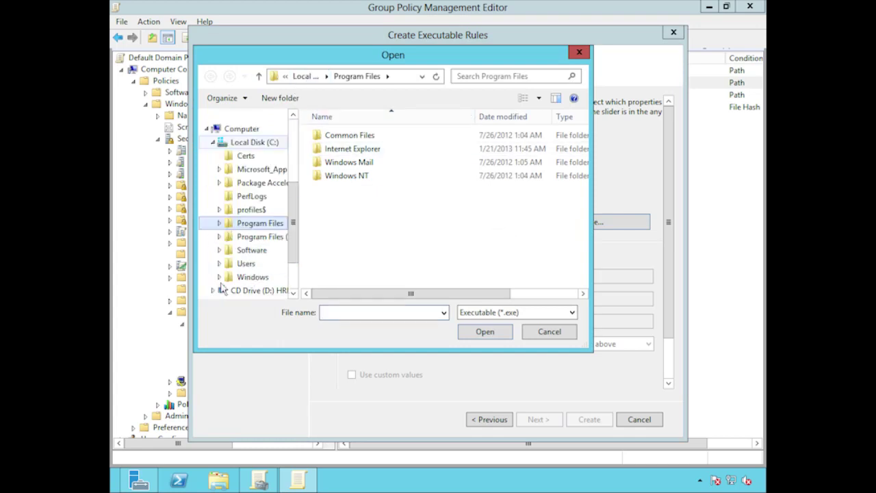
click(236, 277)
drag(583, 135, 583, 262)
click(335, 280)
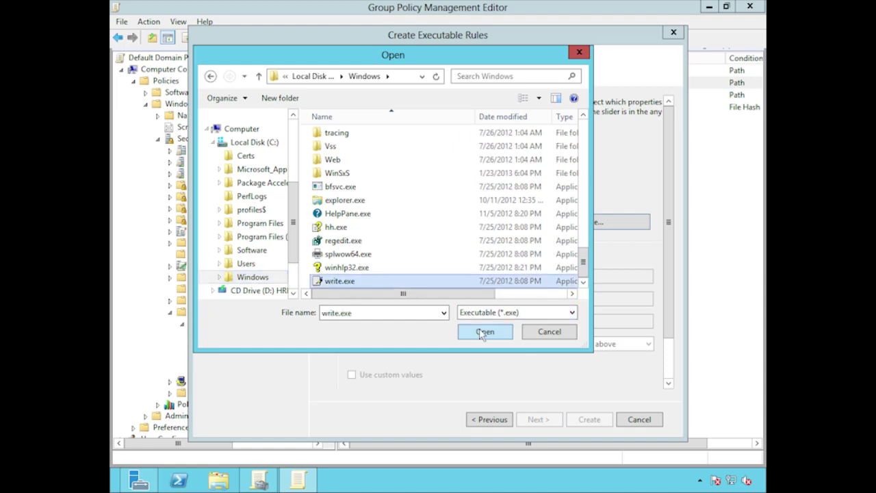
click(483, 331)
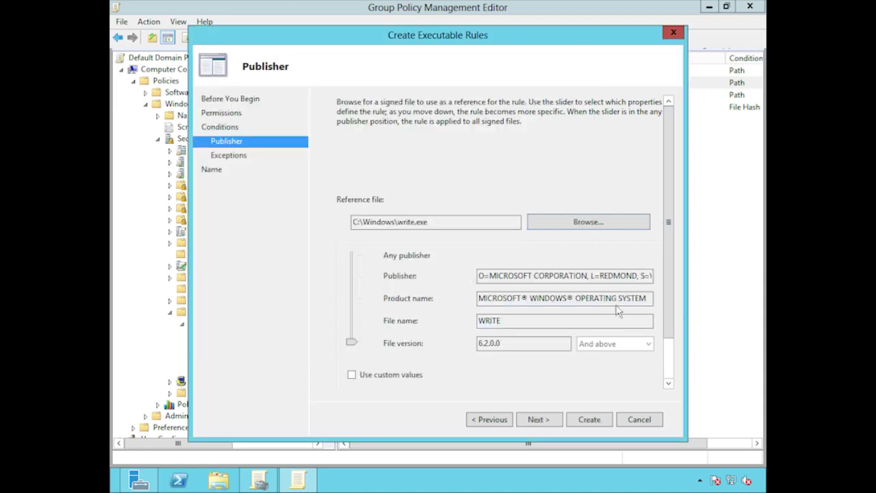
Examine the publisher, product name, file name and file version taken from the write.exe reference file
drag(674, 311, 663, 365)
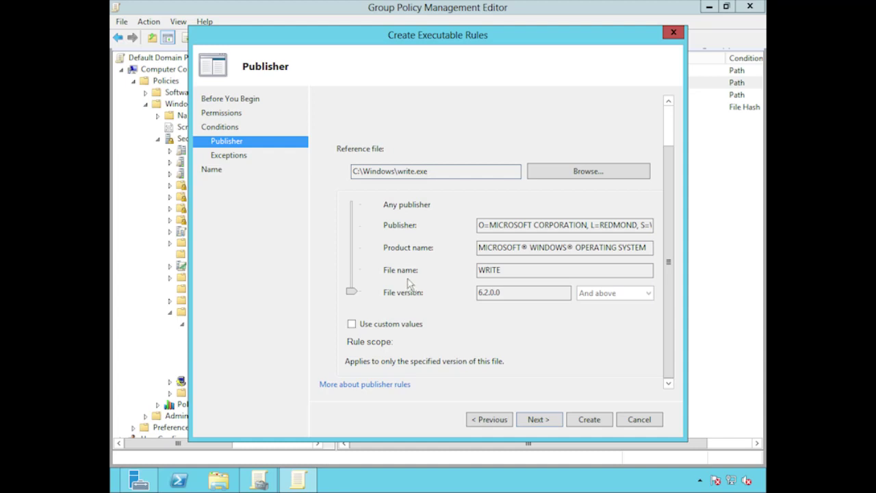
drag(508, 225, 598, 226)
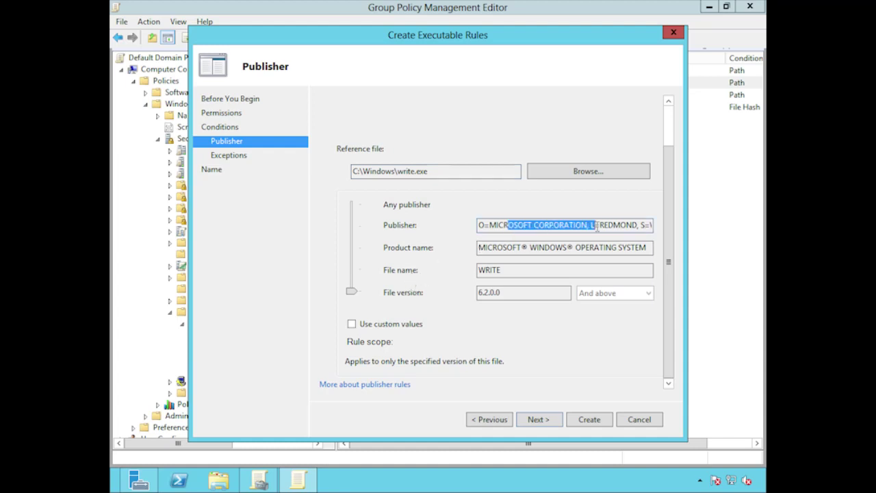
drag(506, 247, 602, 248)
click(602, 247)
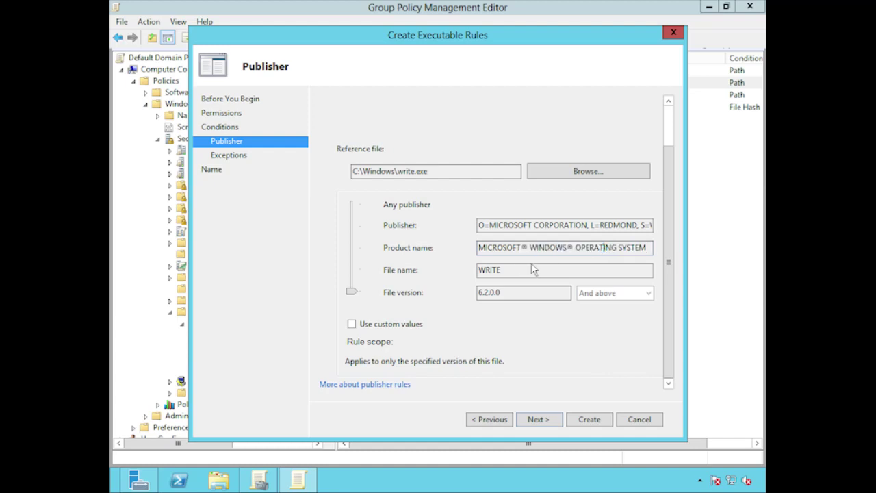
double_click(506, 270)
click(505, 292)
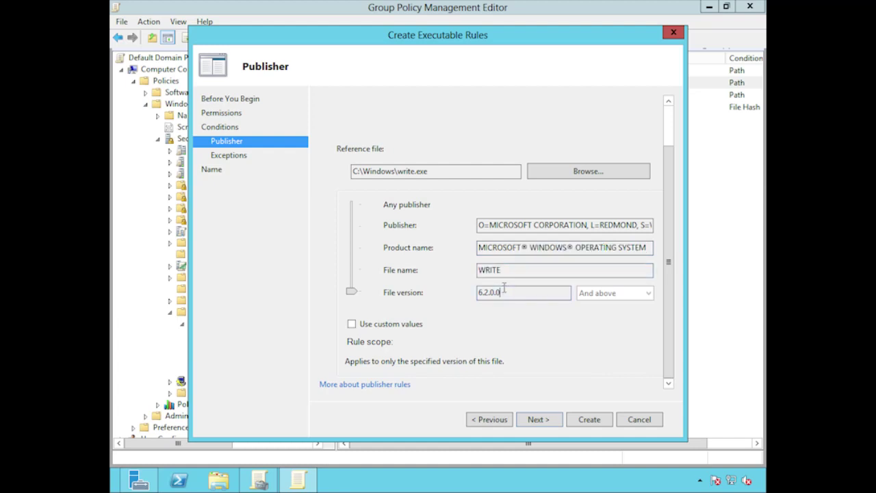
Try the Publisher, Product name and File name levels in turn to compare how specific the rule scope becomes
click(353, 286)
drag(351, 266, 359, 236)
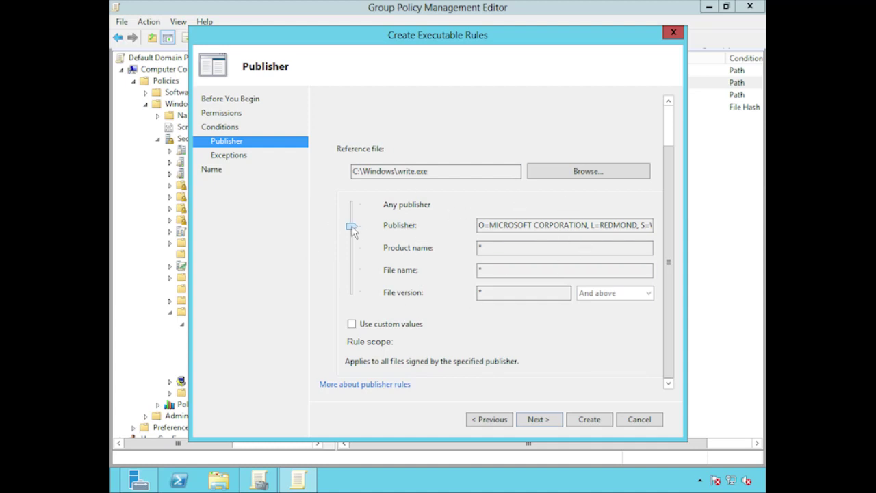
drag(351, 231, 351, 252)
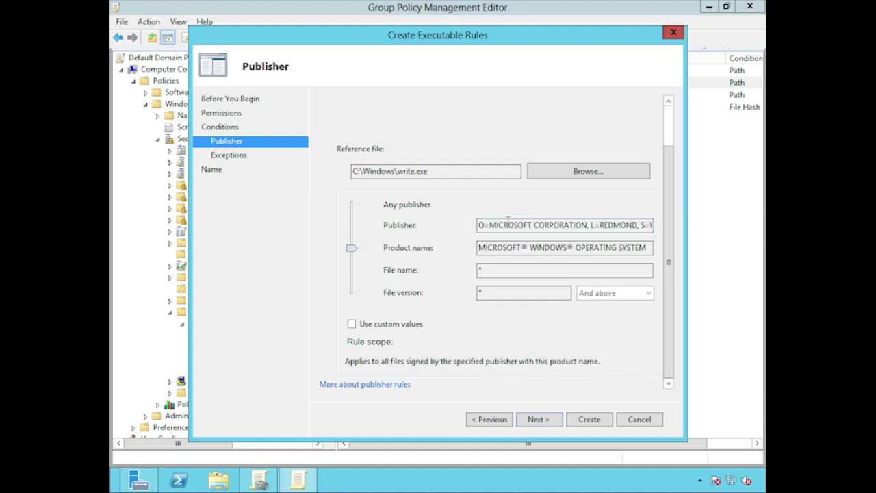
drag(485, 248, 710, 248)
drag(351, 248, 353, 270)
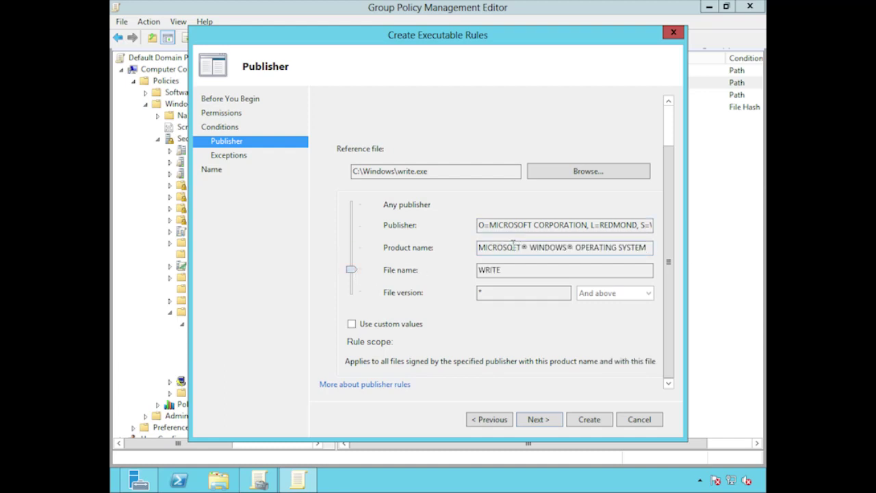
click(499, 272)
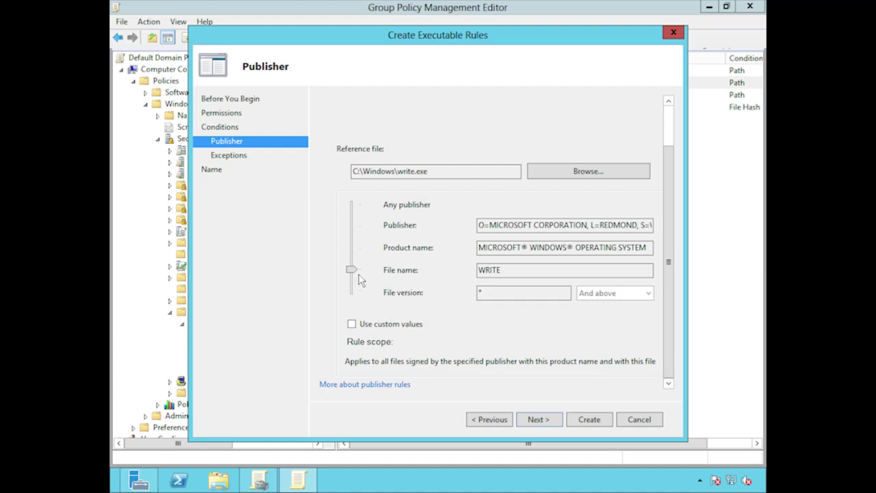
Switch the rule scope between the File version and File name levels, ending at File version
drag(353, 272, 351, 292)
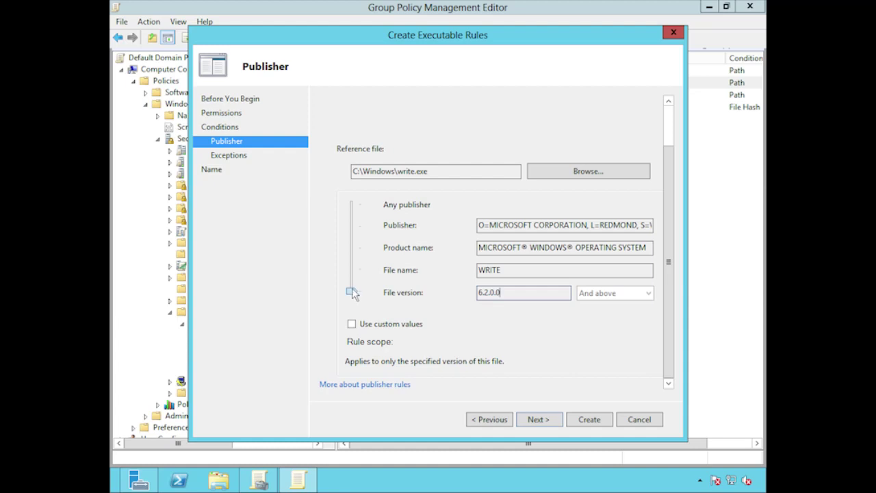
drag(351, 292, 352, 273)
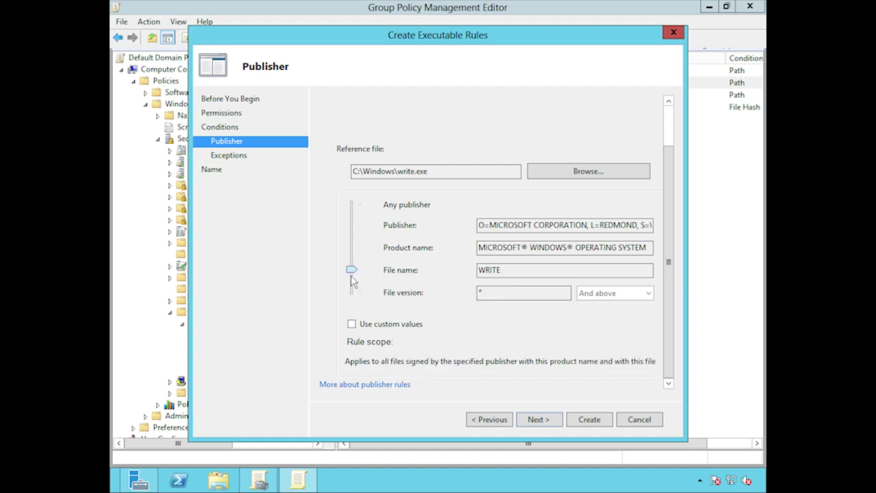
double_click(480, 292)
drag(351, 270, 352, 293)
Enable custom values for the publisher condition, keep the file version at And above, and continue to the exceptions
click(352, 324)
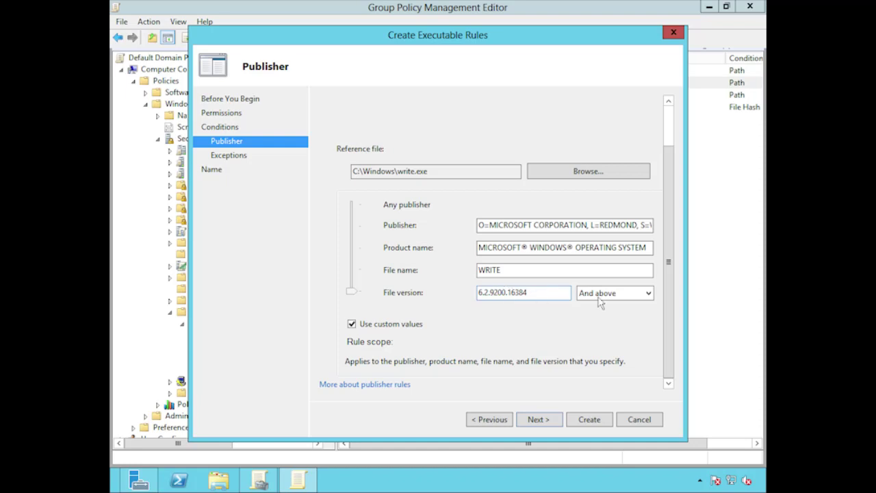
click(638, 295)
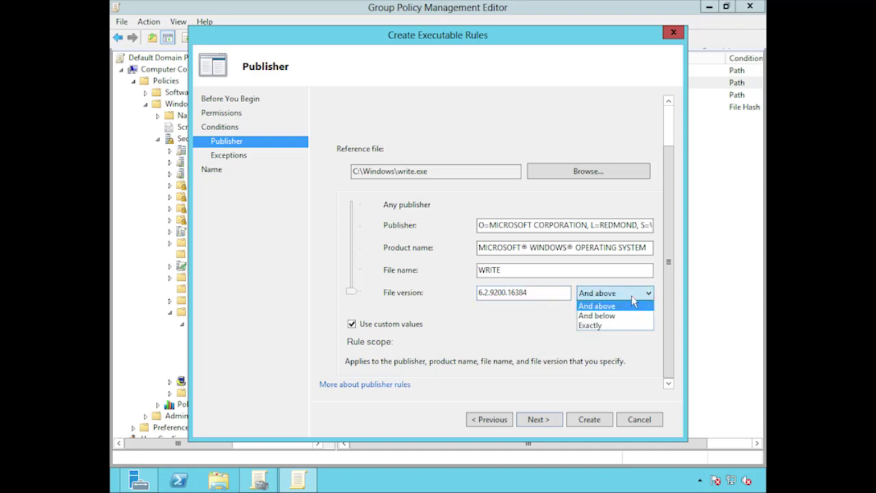
click(632, 297)
click(538, 419)
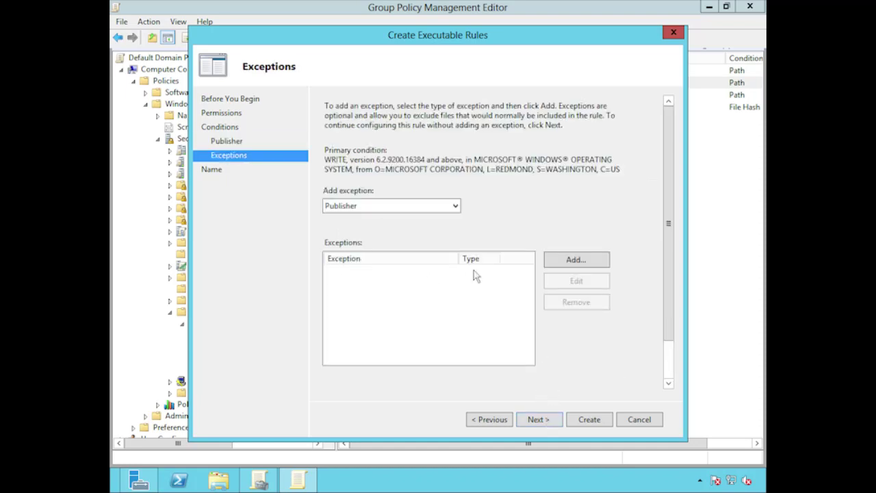
Return to the publisher condition, turn off custom values, set the scope to the Publisher level and continue to the exceptions
click(235, 141)
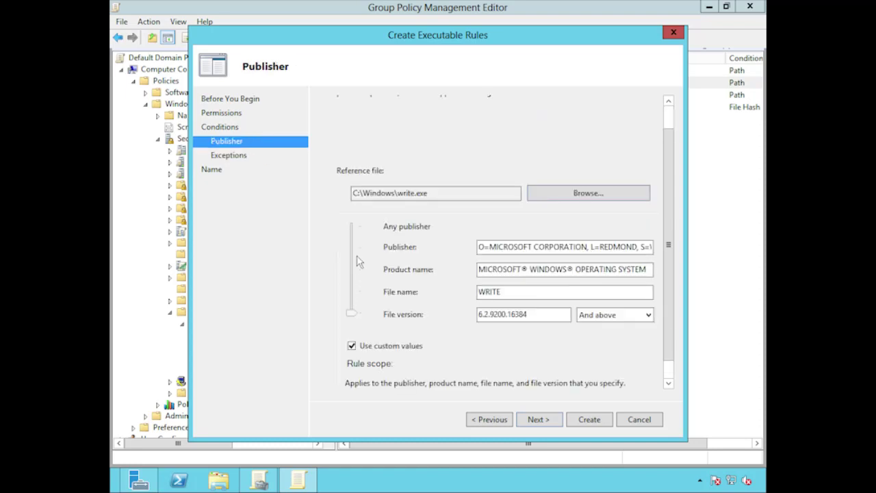
click(351, 345)
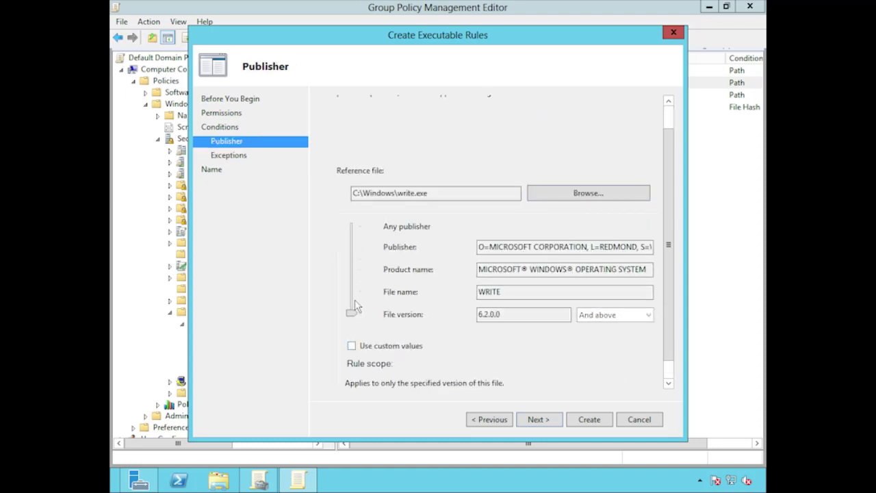
drag(352, 312, 351, 246)
click(538, 419)
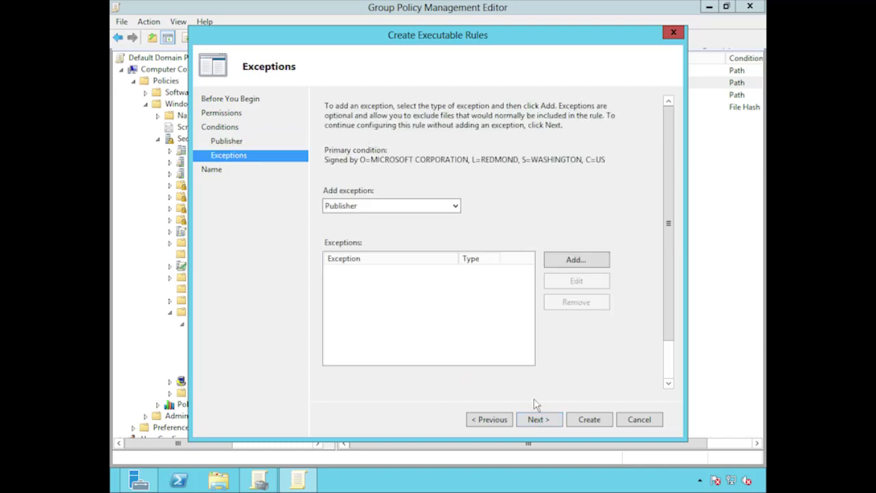
Add a publisher exception based on splwow64.exe from the Windows folder and create the Deny rule
click(572, 267)
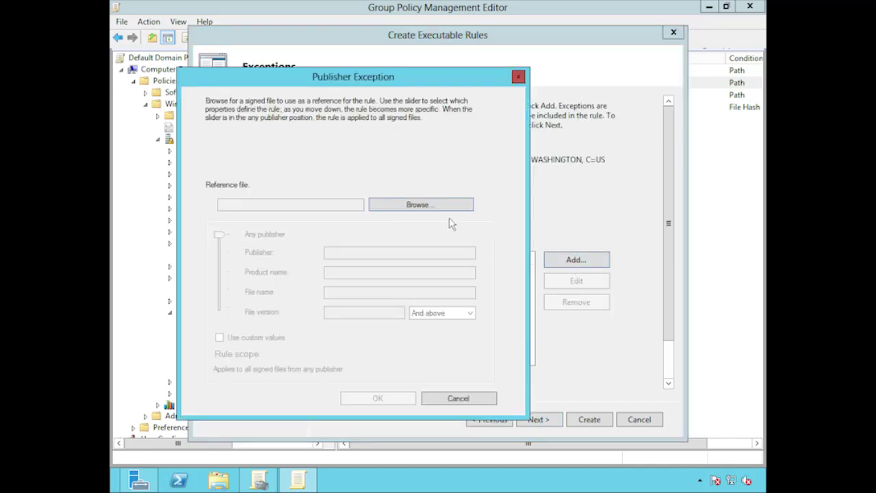
click(427, 208)
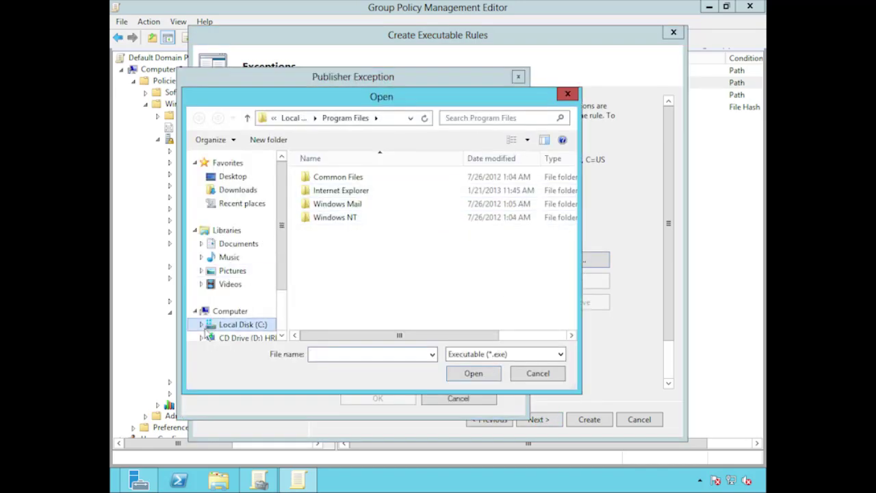
click(232, 319)
scroll(362, 295, down, 15)
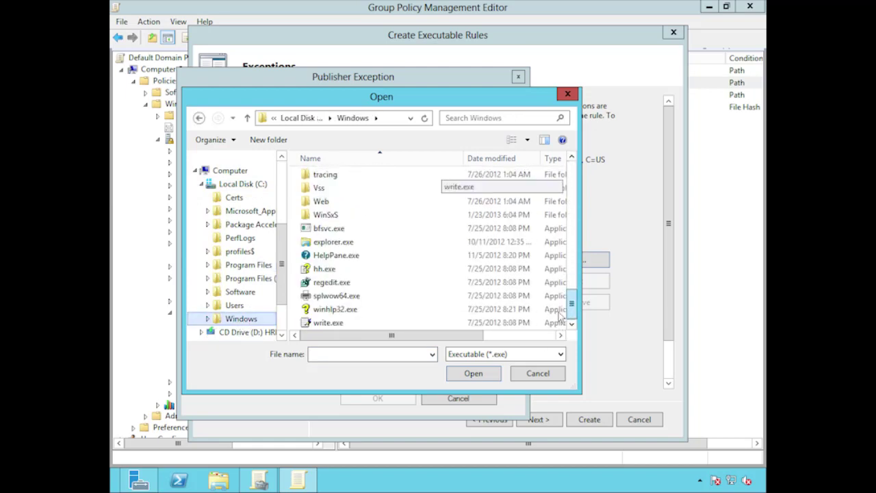
click(338, 298)
click(473, 373)
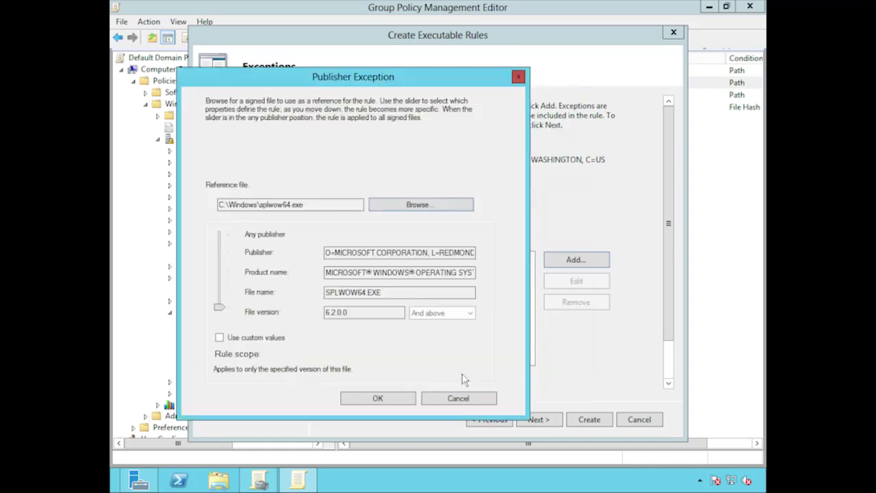
click(397, 399)
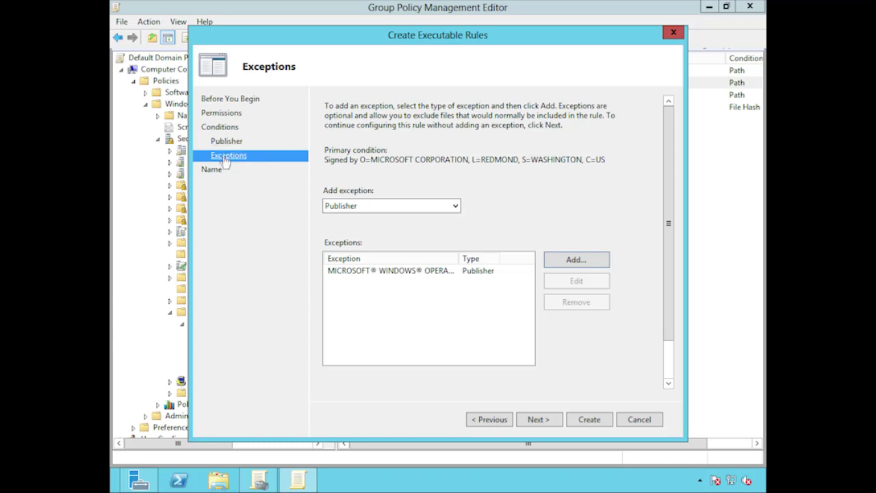
click(397, 271)
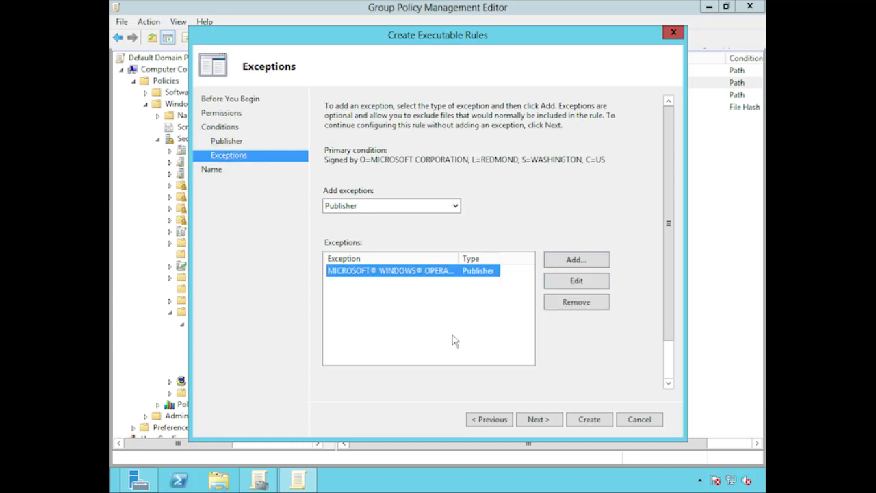
click(588, 420)
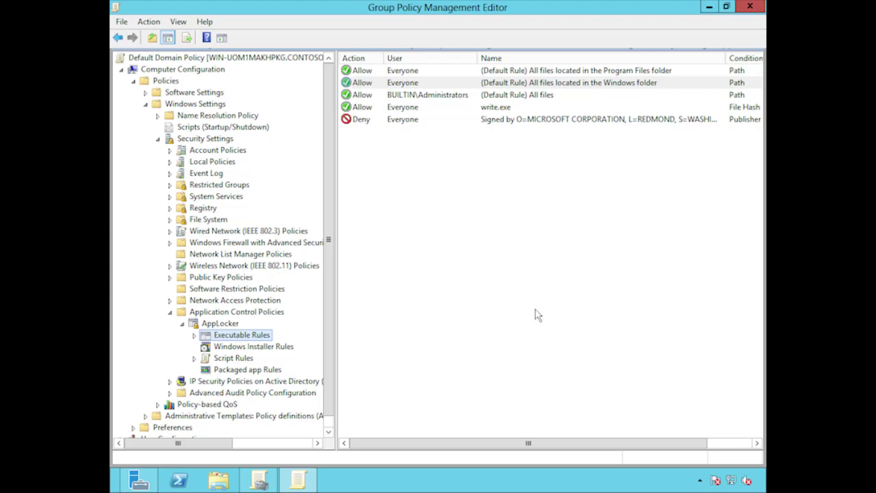
Review the actions and users of the Deny publisher rule, the write.exe rule and the default rules
click(403, 121)
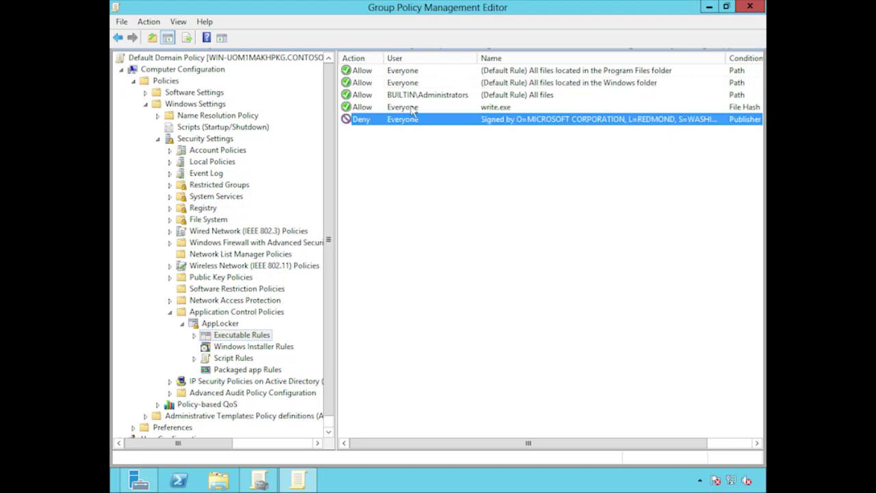
click(411, 108)
click(415, 99)
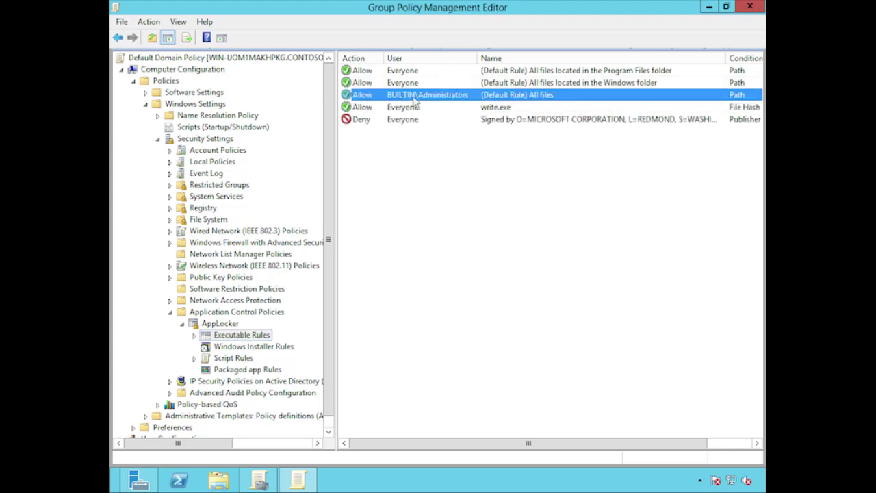
click(407, 109)
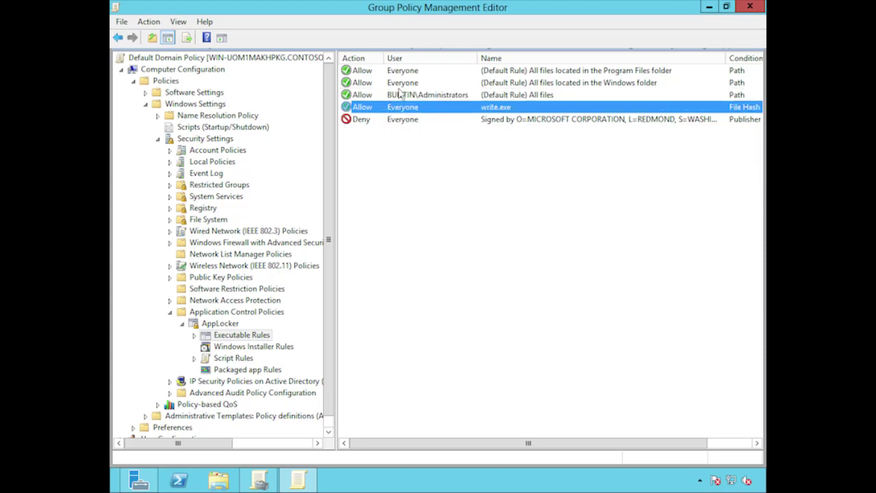
click(409, 83)
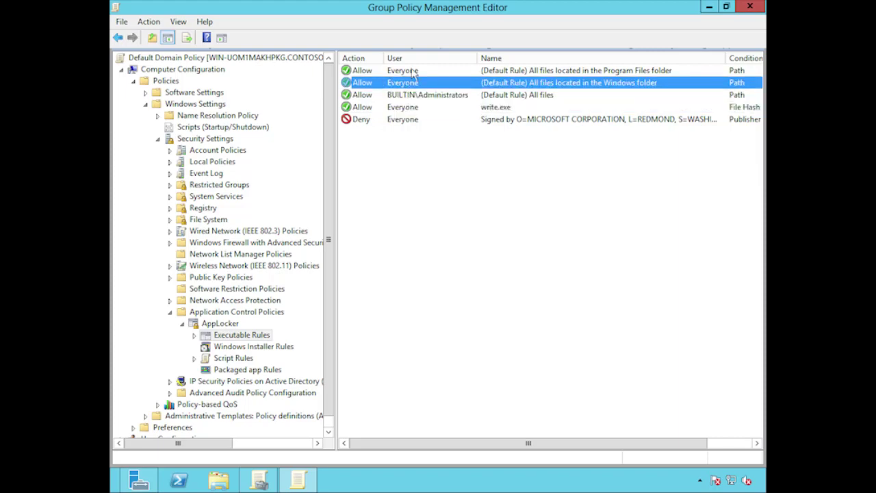
Change the action of the Program Files folder and Windows folder default executable rules to Deny
click(411, 71)
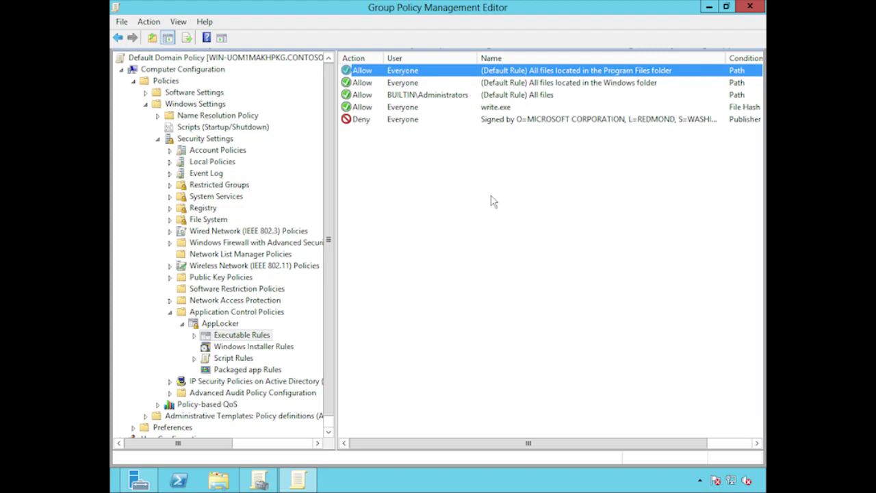
click(496, 107)
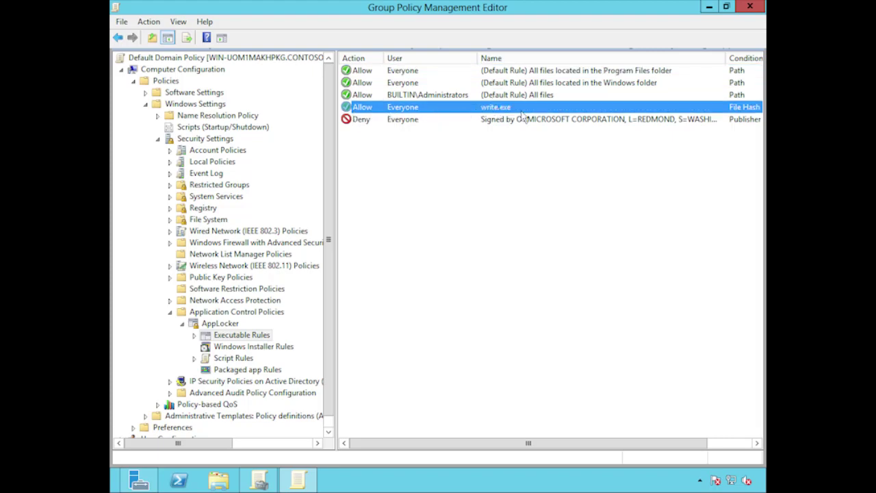
double_click(524, 71)
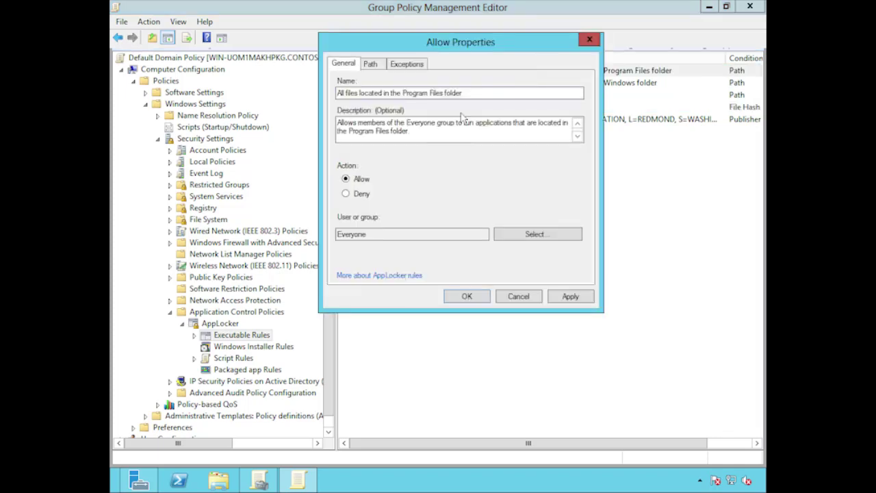
click(367, 194)
click(470, 296)
double_click(493, 81)
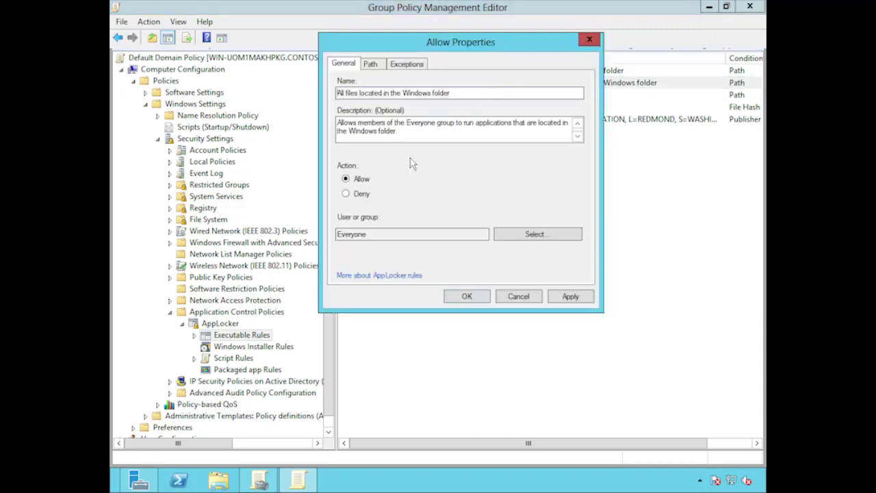
click(361, 195)
click(469, 296)
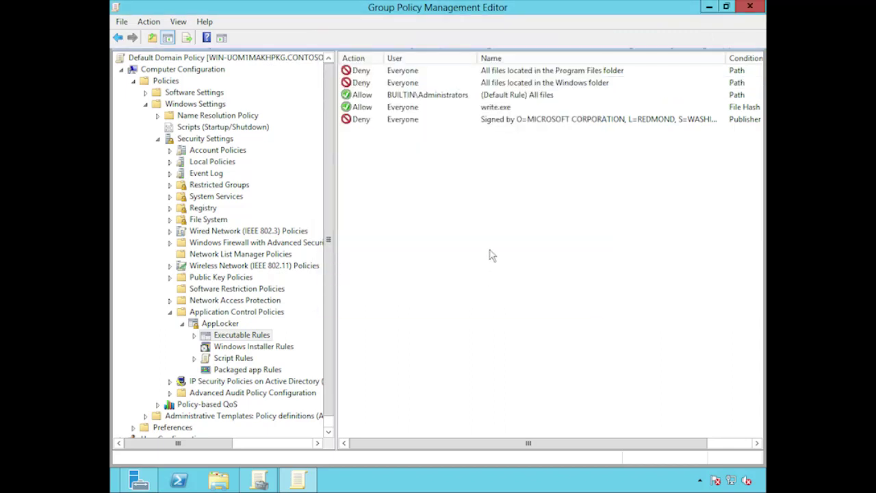
click(508, 96)
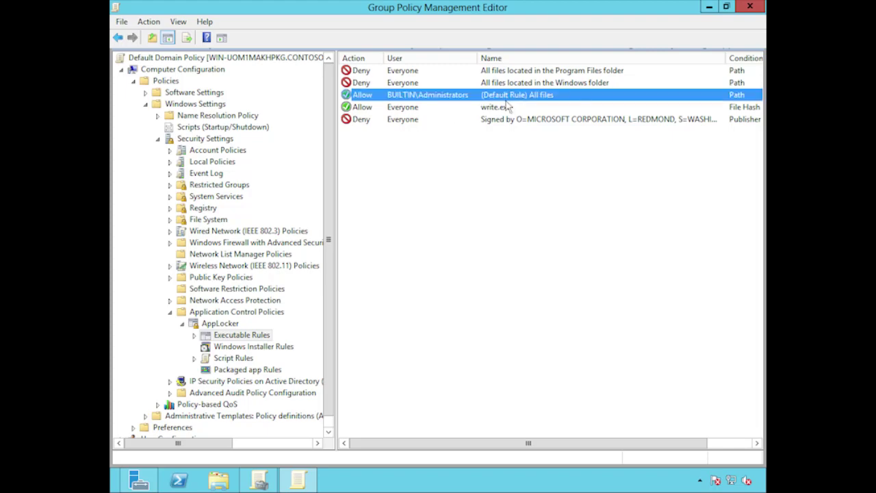
click(506, 108)
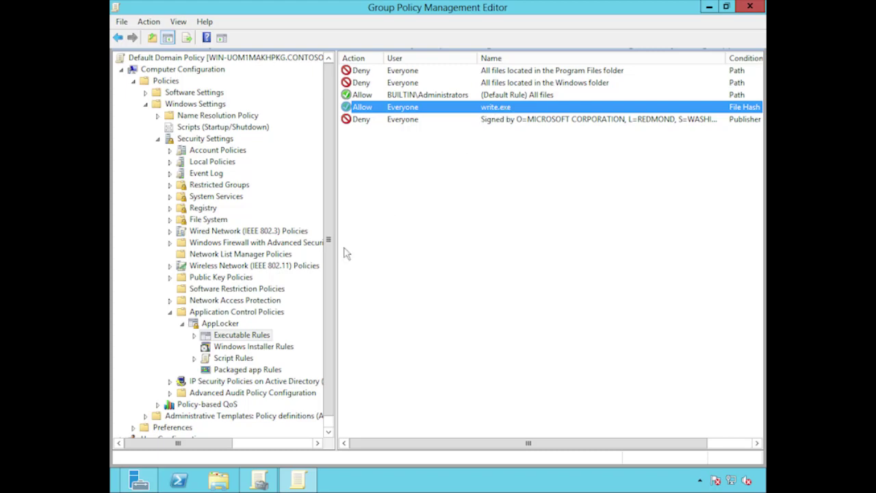
Configure AppLocker rule enforcement so that executable rules are set to Audit only
click(219, 324)
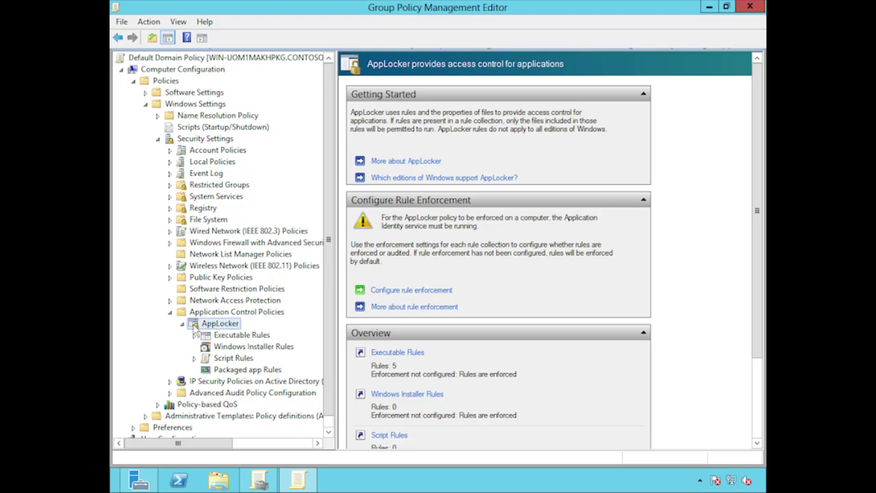
click(417, 292)
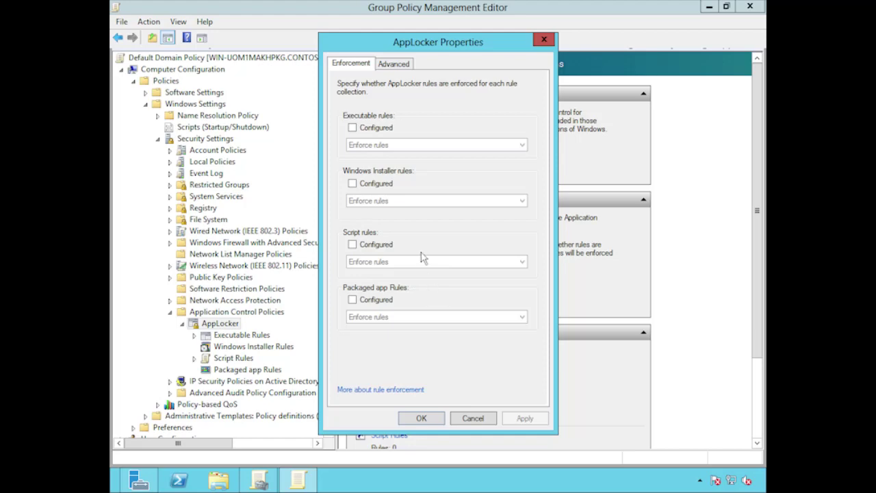
click(381, 130)
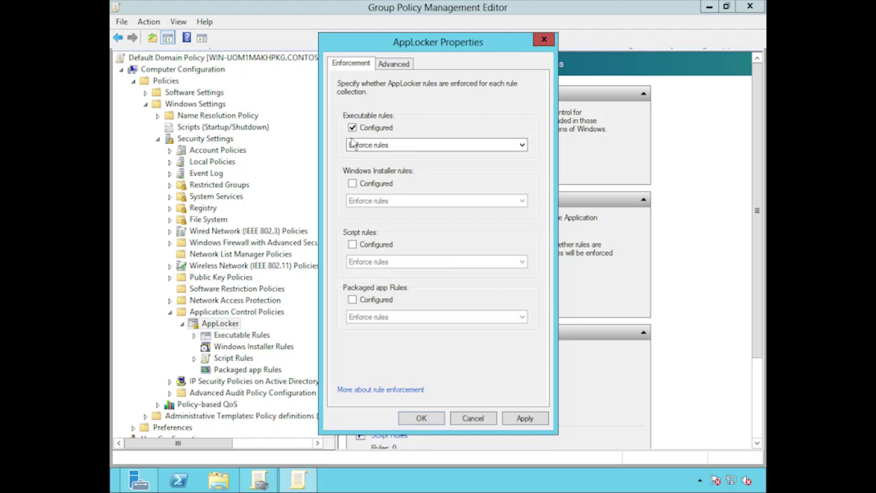
click(522, 145)
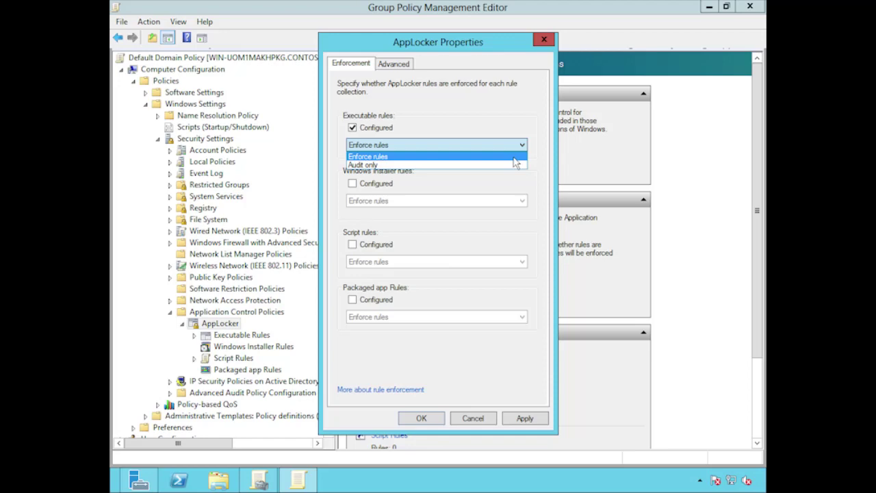
click(508, 166)
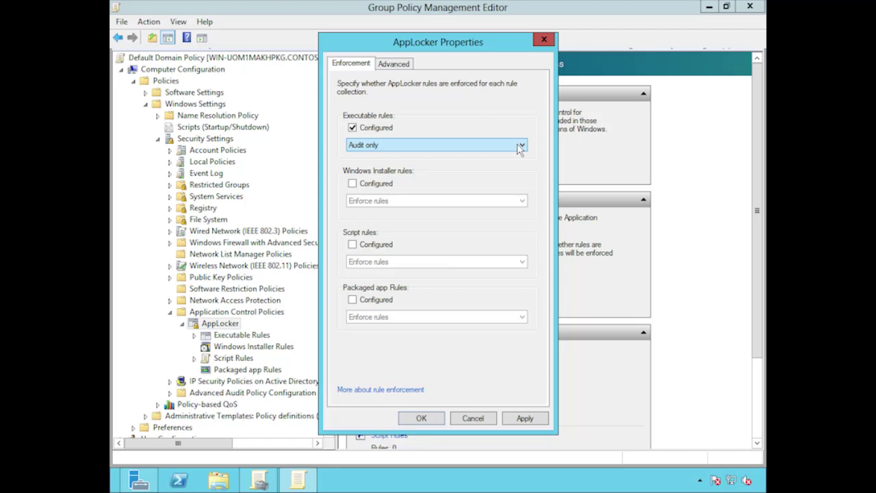
click(518, 145)
click(507, 153)
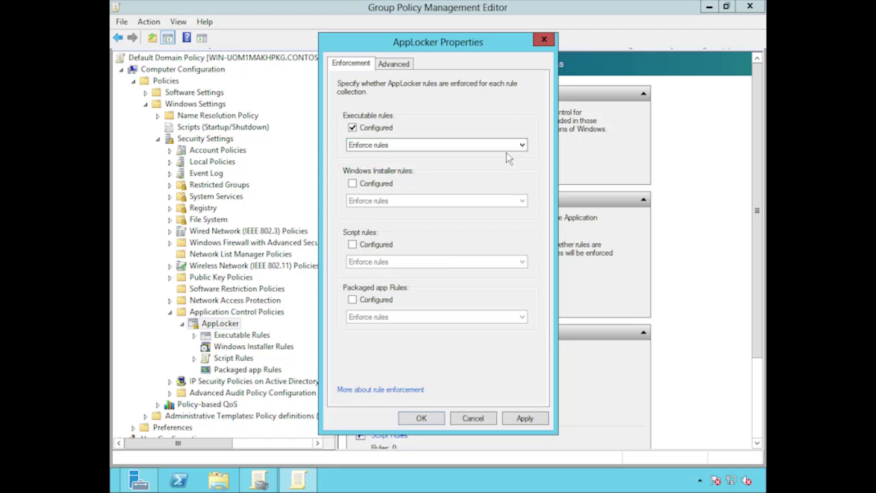
click(514, 145)
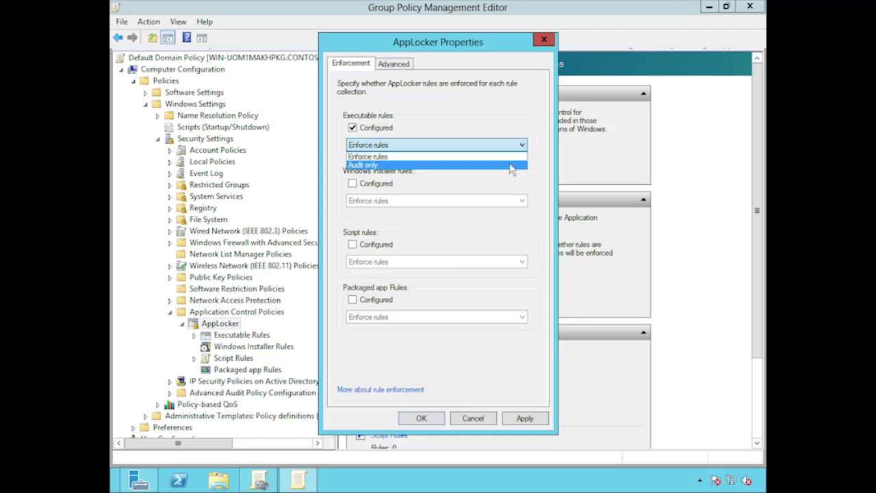
click(511, 166)
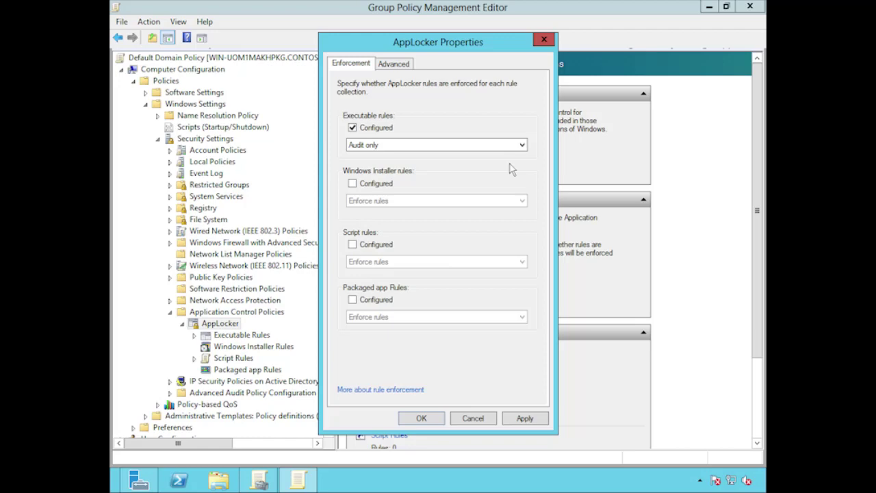
click(422, 419)
Create the default rules for the packaged app rules collection
click(260, 371)
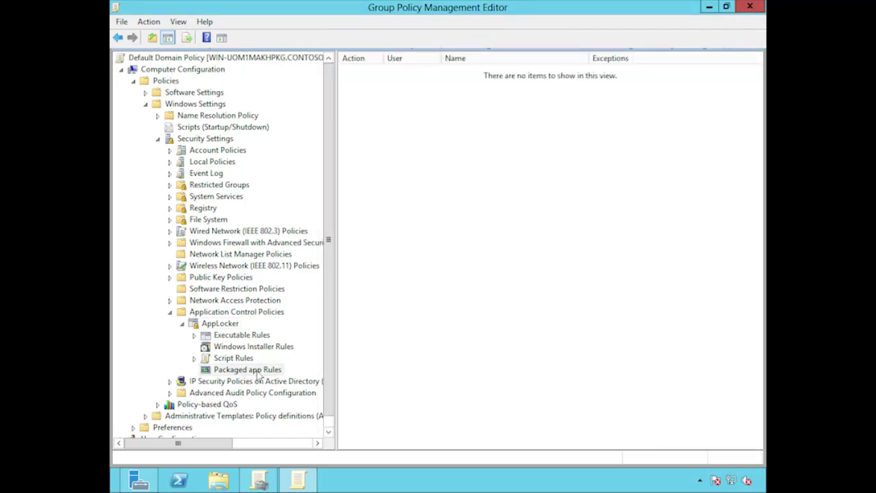
right_click(274, 372)
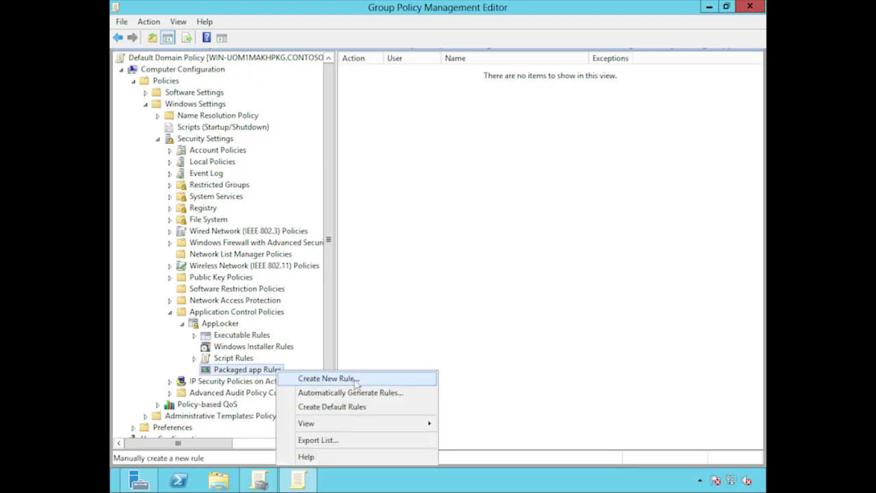
click(403, 408)
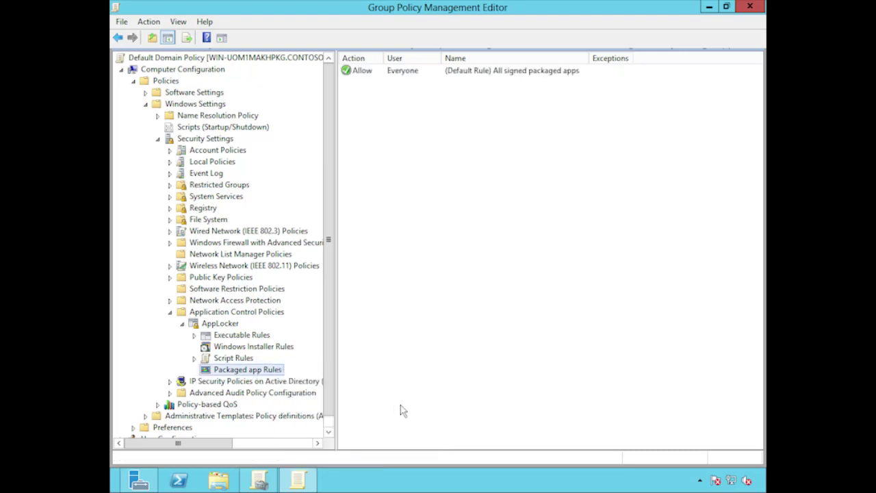
Start a new packaged app rule with the Allow action for Everyone and continue to the publisher condition
right_click(273, 371)
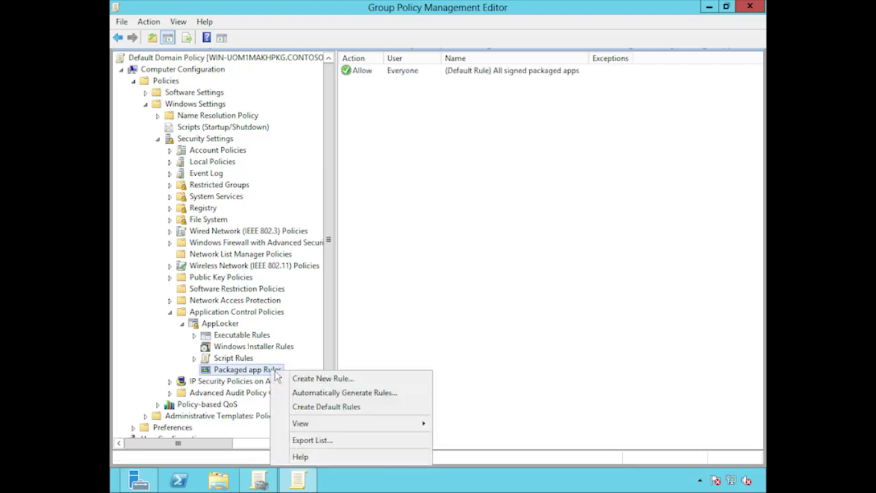
click(330, 384)
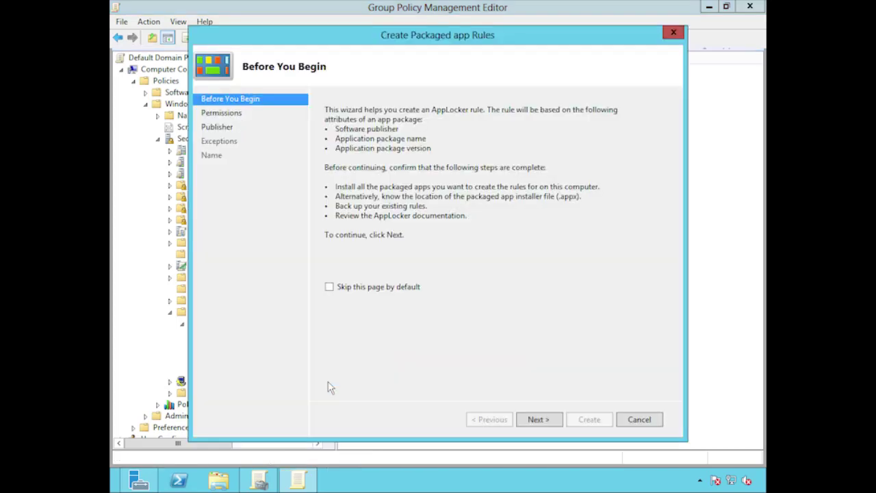
click(537, 420)
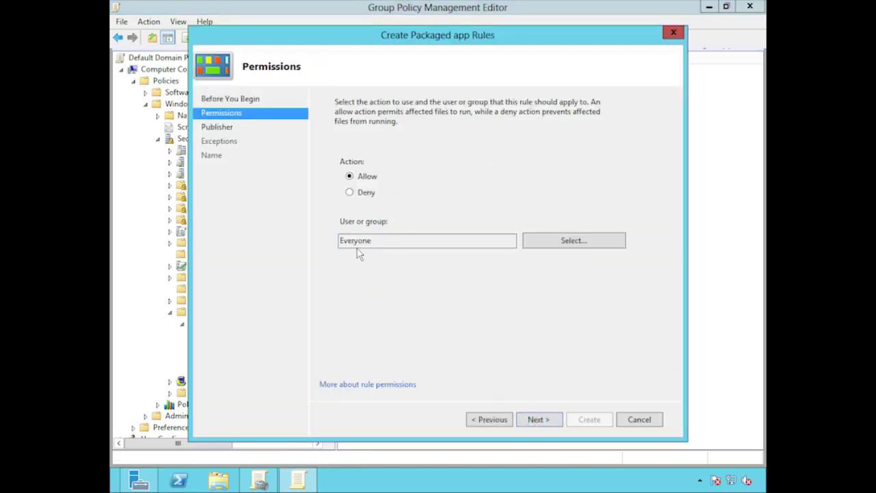
click(541, 420)
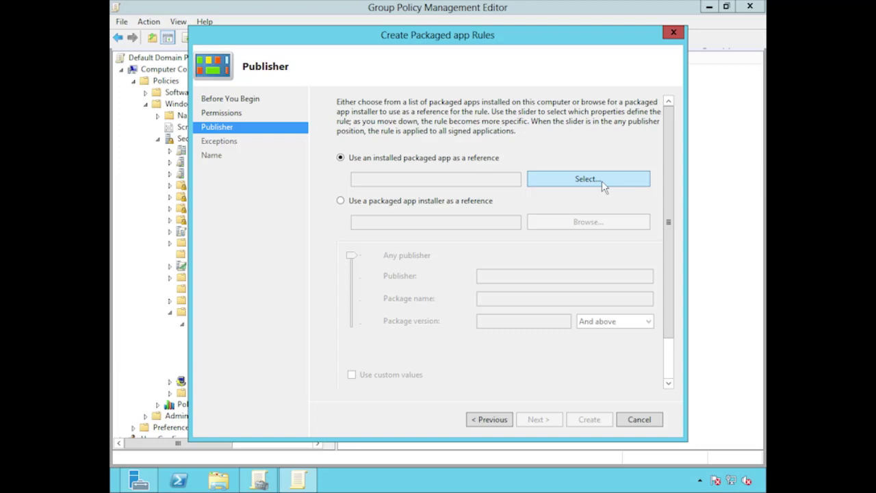
Use the packaged app installer HelloWorld.appx from the C:\Software folder as the reference for the rule
click(420, 208)
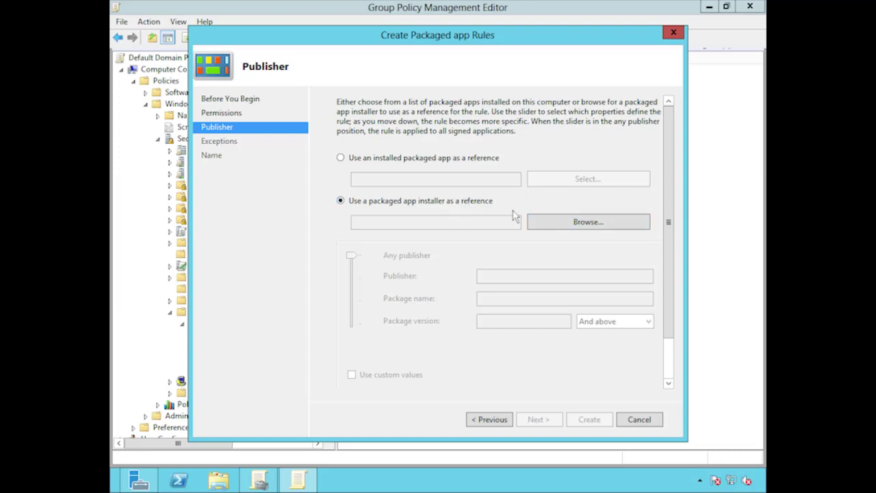
click(611, 226)
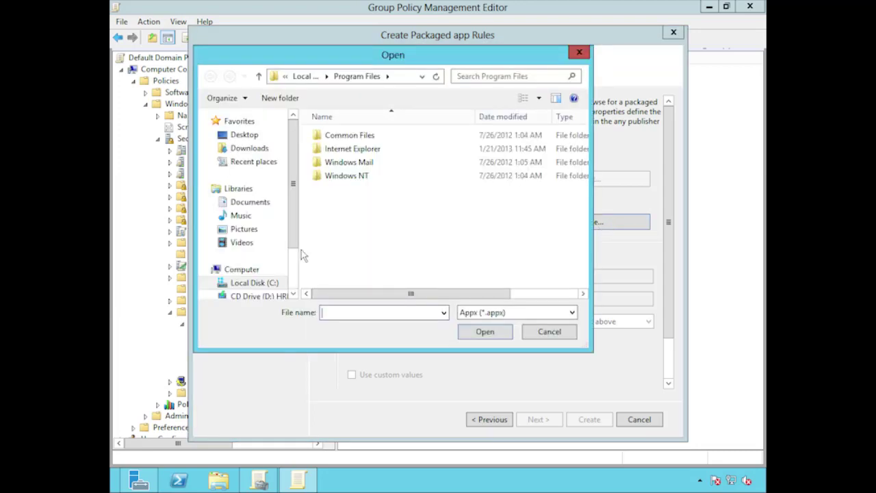
drag(294, 239, 300, 279)
click(213, 223)
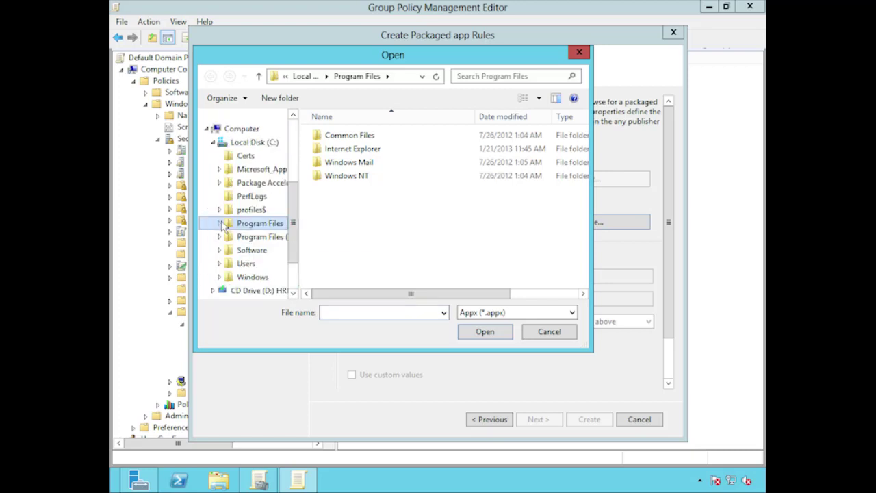
click(251, 250)
click(362, 163)
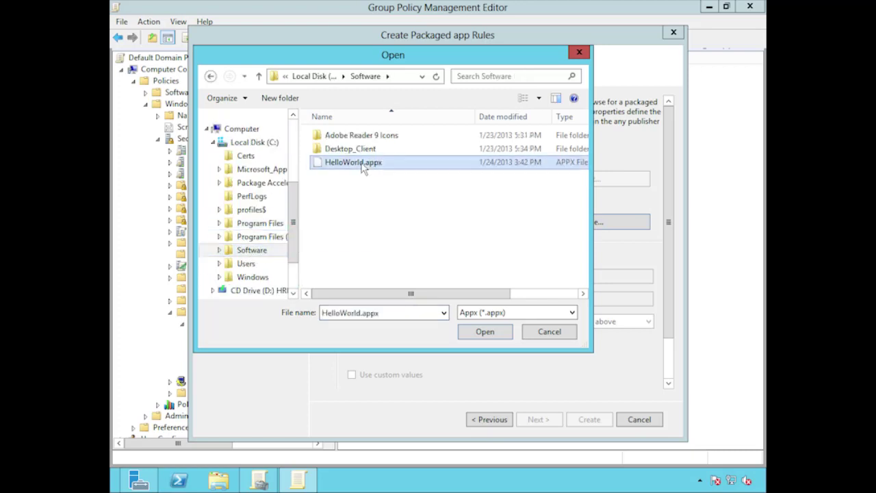
click(498, 335)
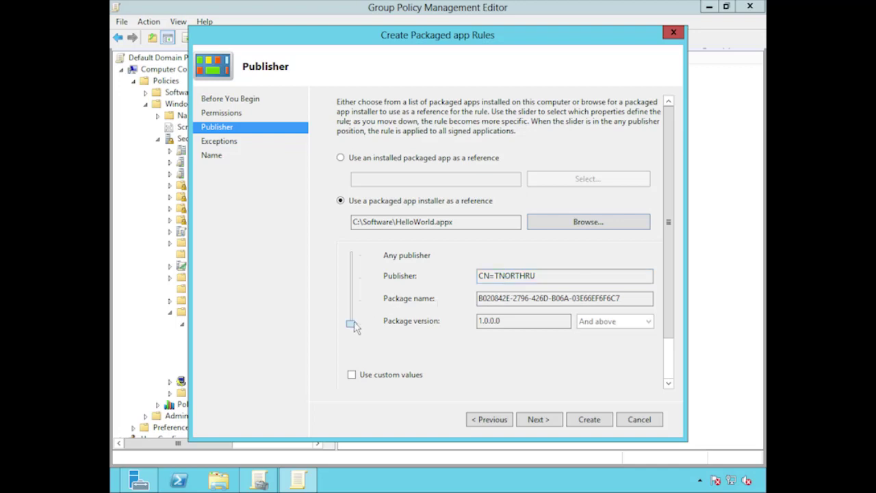
Set the rule scope to the Package name level and continue to the exceptions
drag(353, 325, 353, 302)
drag(485, 300, 466, 295)
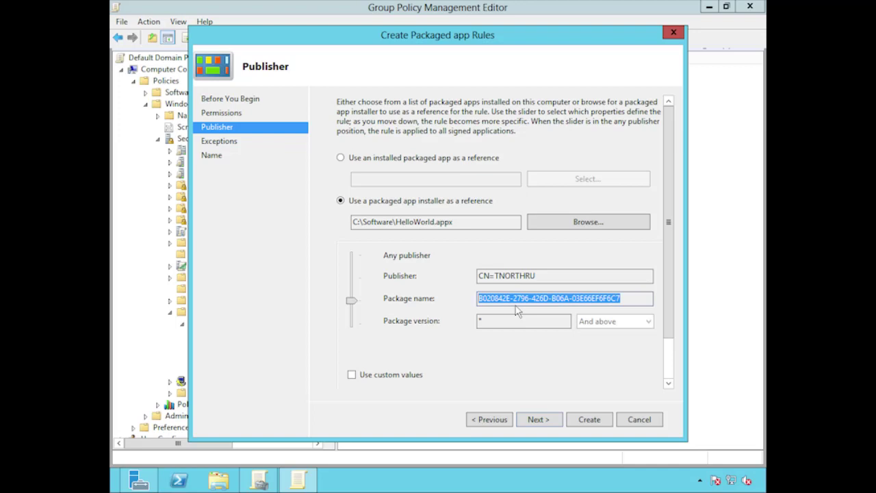
click(560, 424)
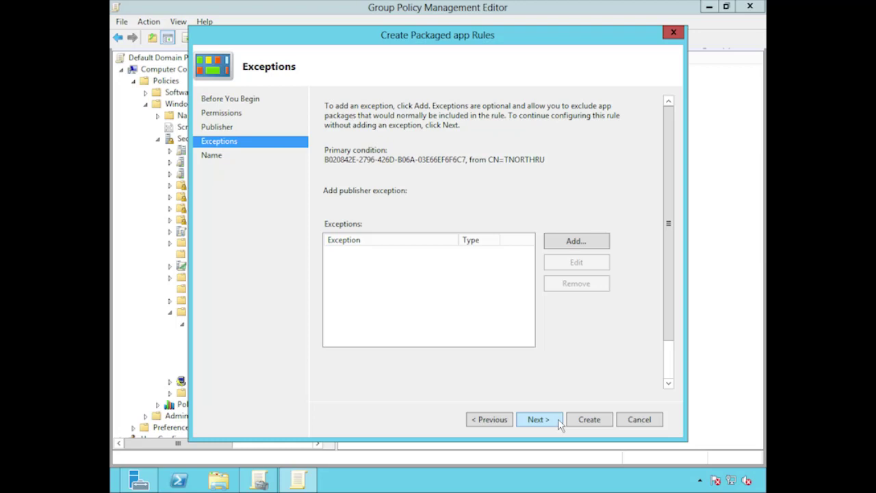
Create the packaged app rule without exceptions, keeping the suggested name
click(594, 245)
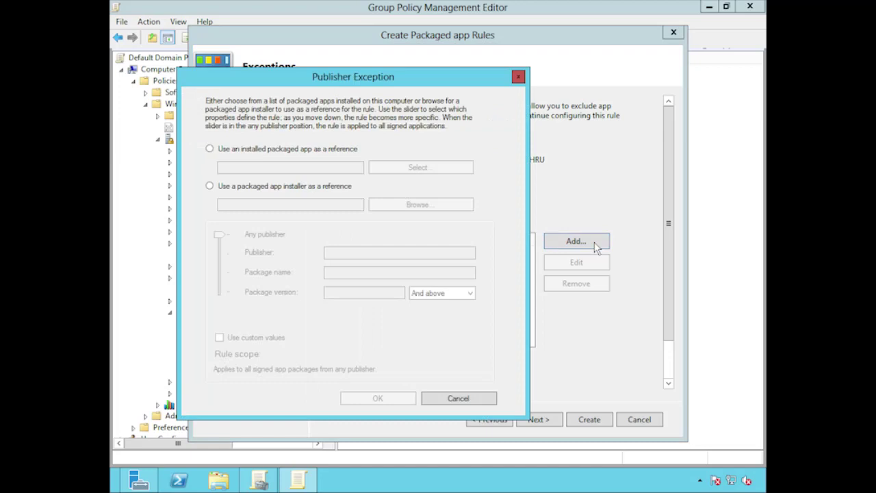
click(457, 398)
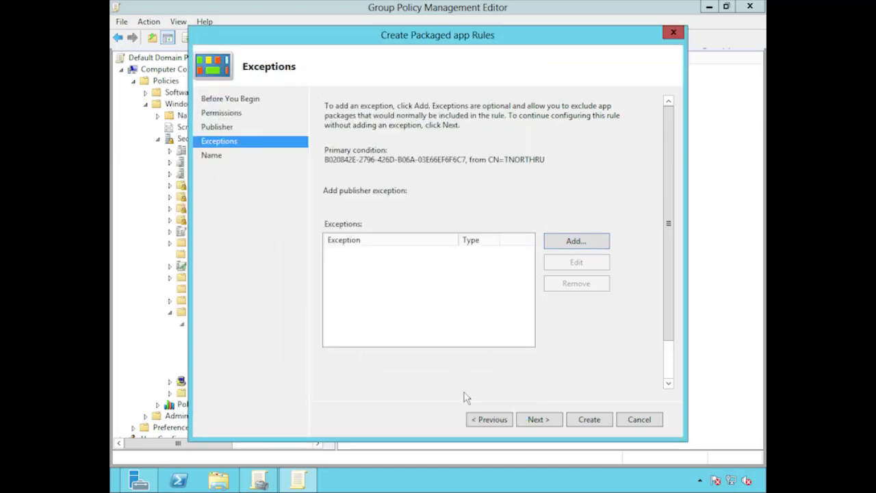
click(561, 421)
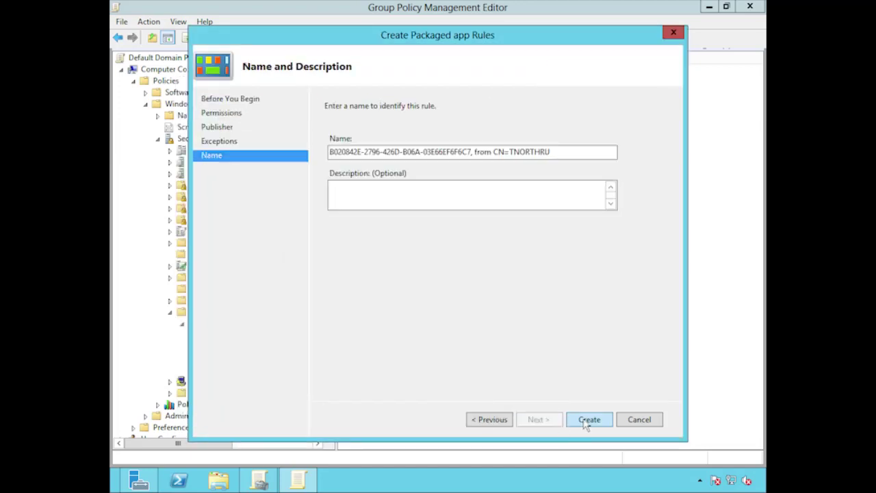
click(587, 420)
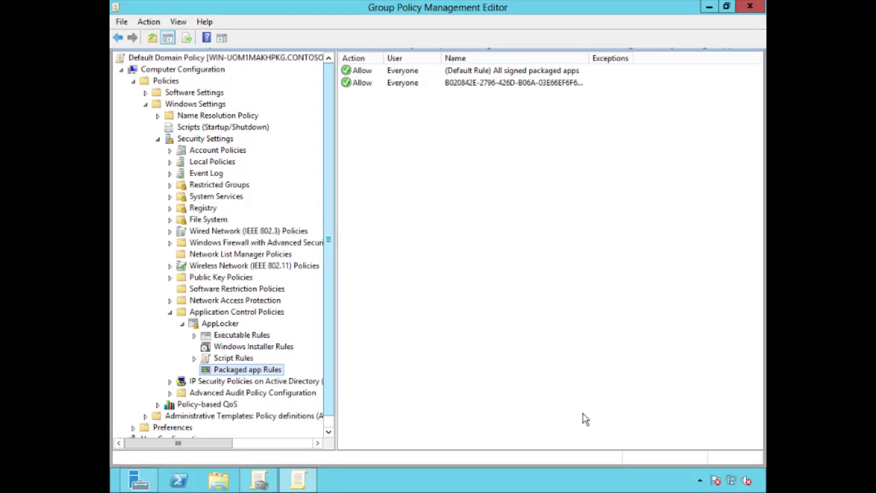